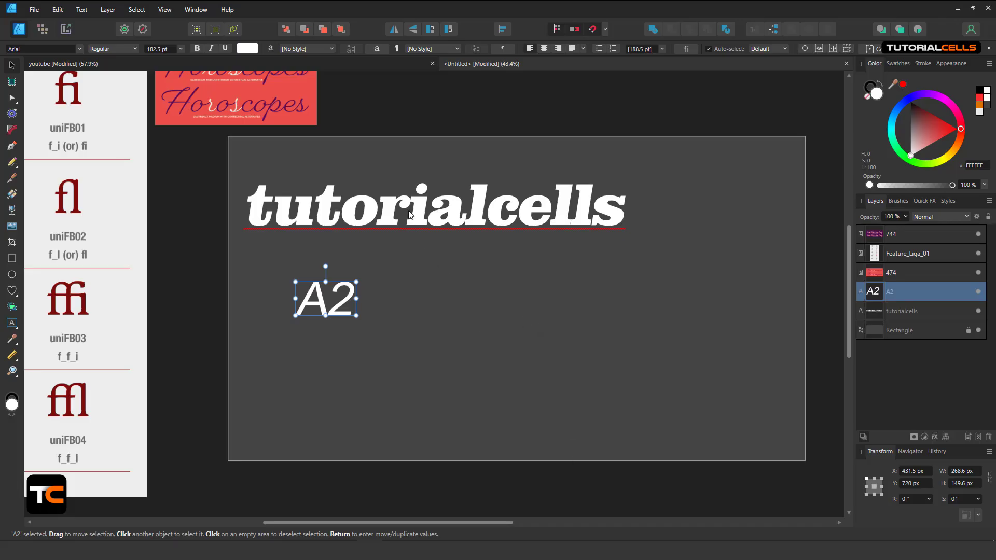
Select the tutorialcells text, show its Character panel, and nudge the text slightly up-left.
left_click_drag(412, 215, 414, 208)
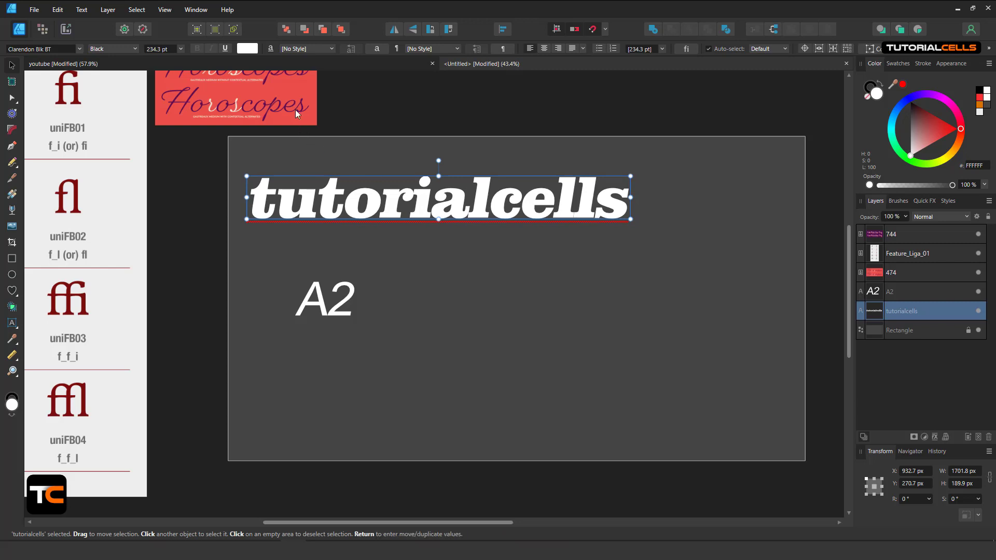
left_click(377, 49)
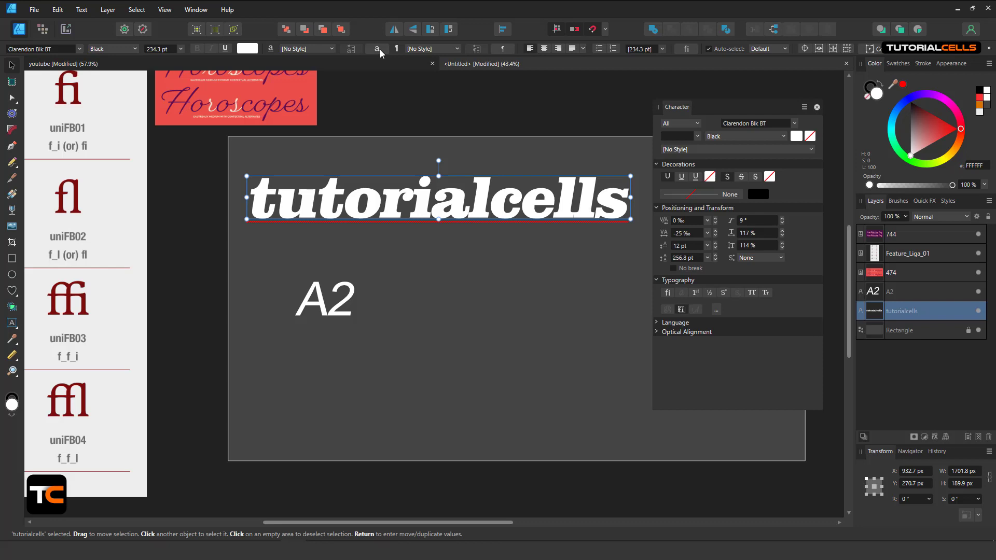
left_click_drag(718, 107, 717, 108)
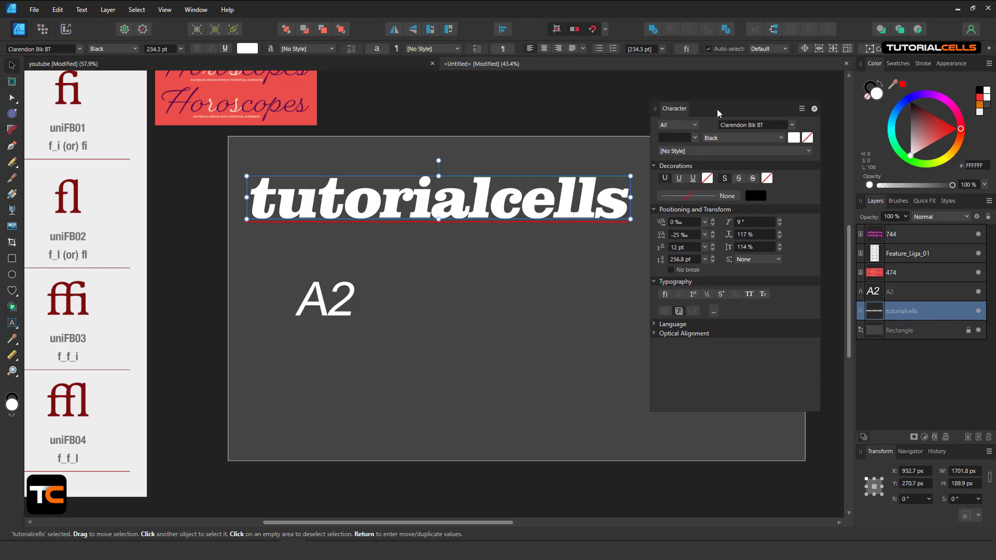
left_click(210, 11)
mouse_move(256, 234)
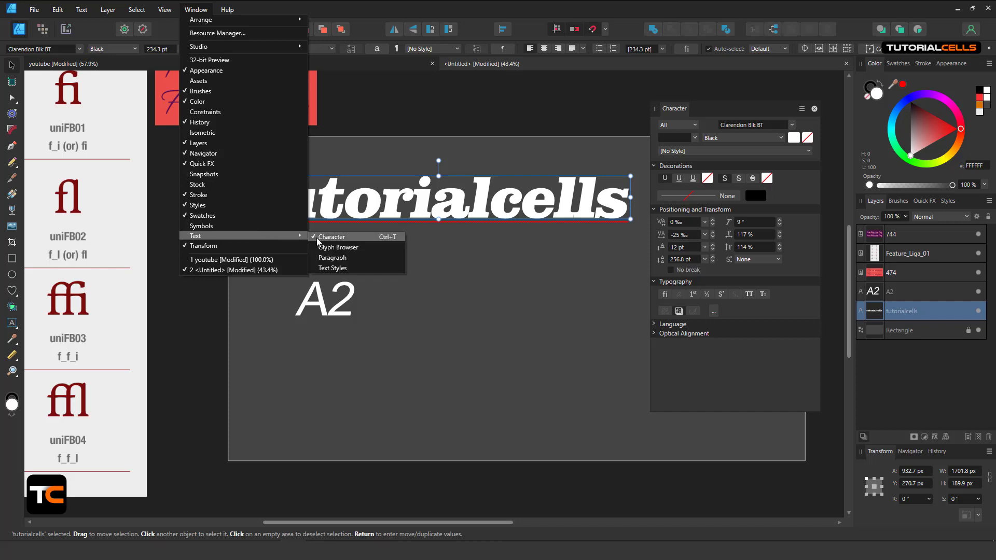
left_click(708, 108)
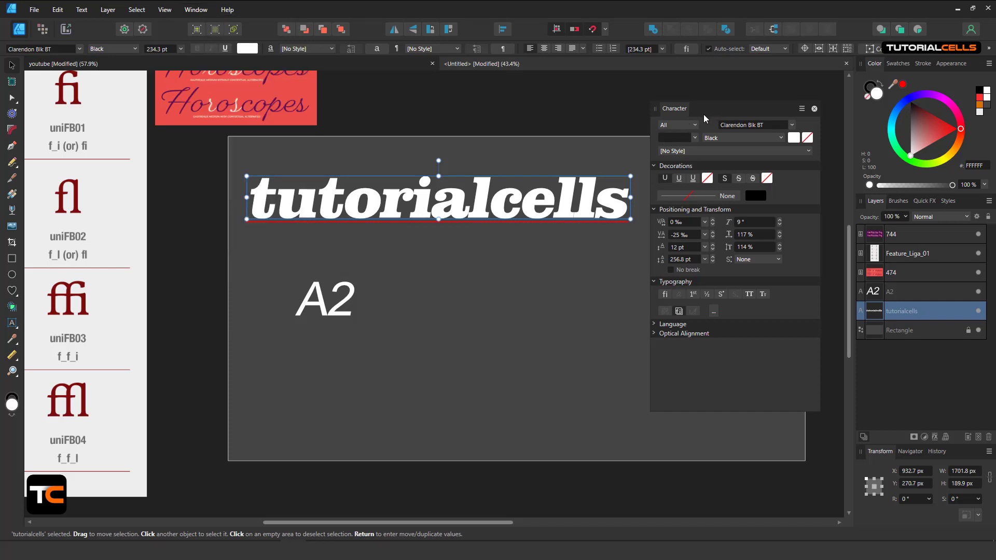
left_click_drag(555, 195, 553, 192)
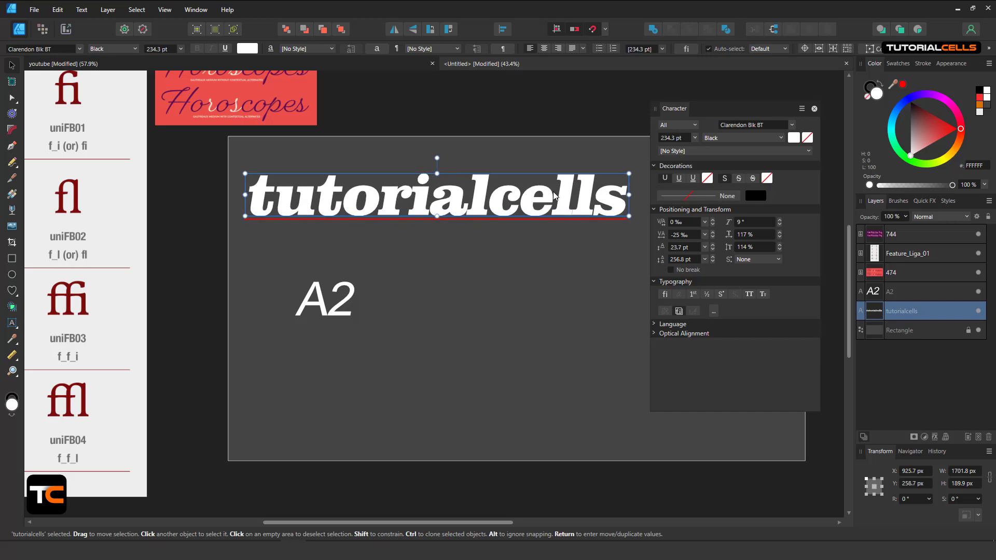
Try Caveat Bold as the font for the tutorialcells text.
left_click(790, 123)
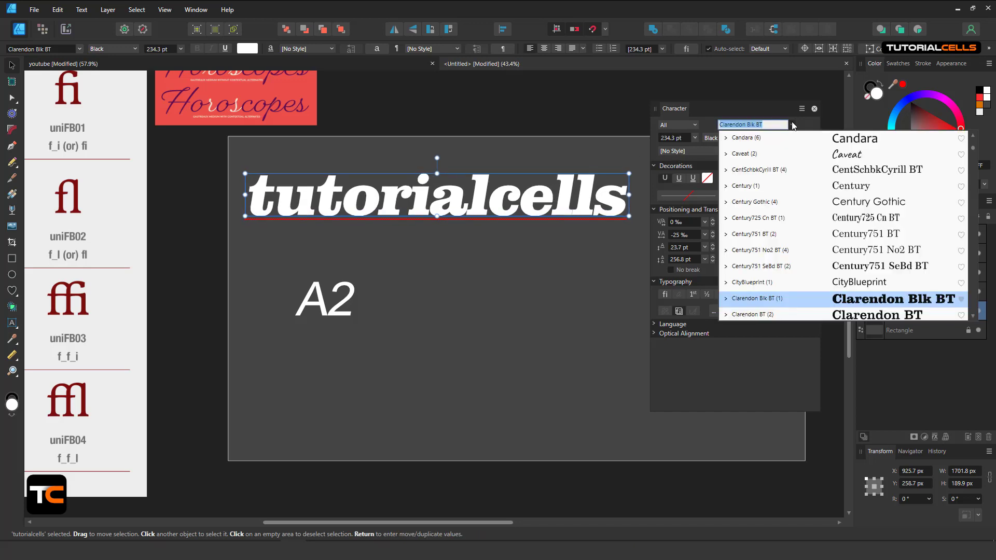
left_click(792, 122)
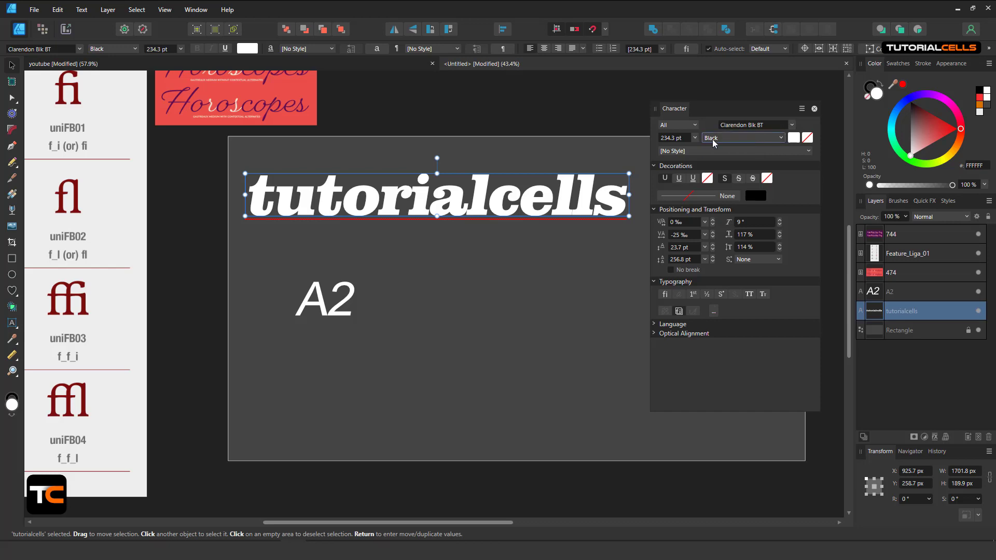
left_click(746, 125)
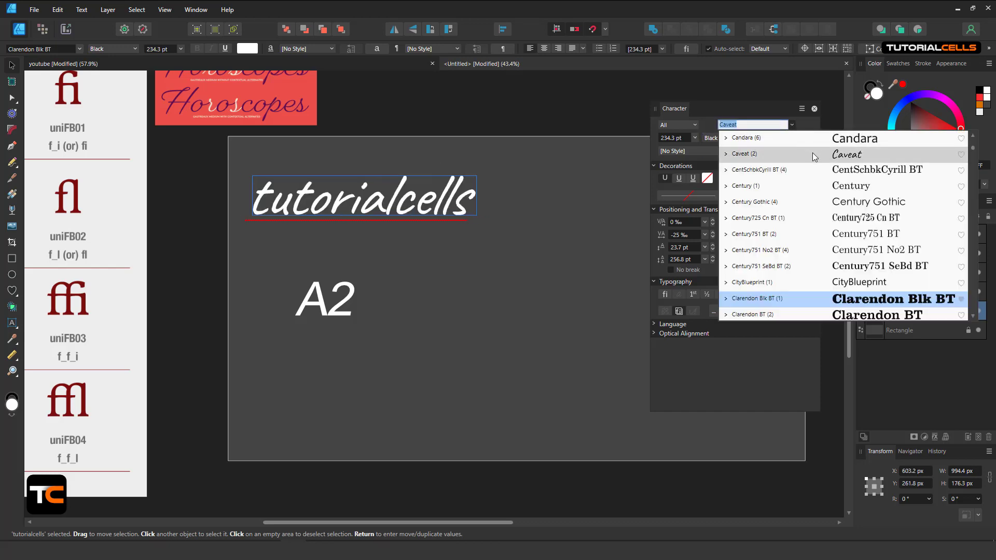
left_click(812, 153)
left_click(763, 138)
left_click(738, 161)
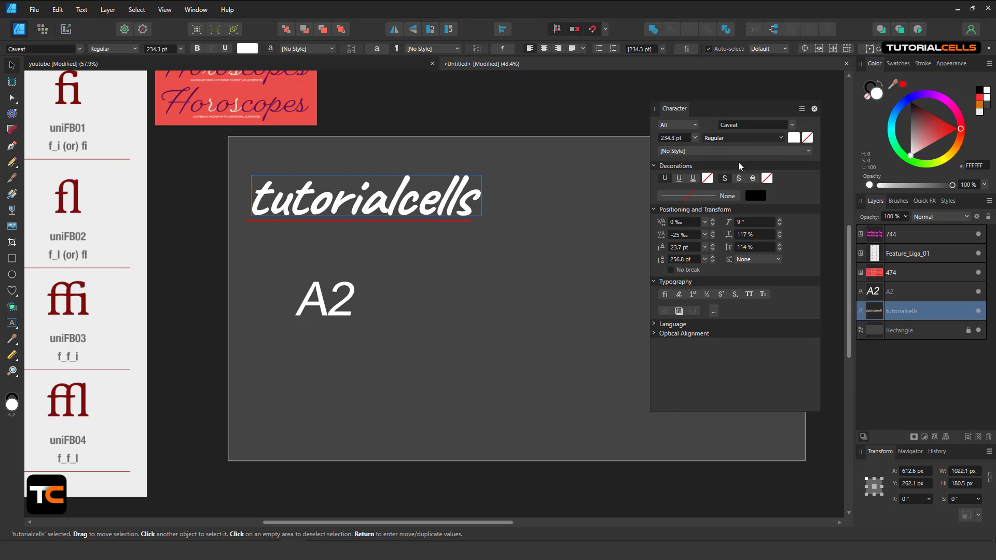
Switch the font to Candara Bold, leaving the size at 234.3 pt and the style unchanged.
left_click(758, 124)
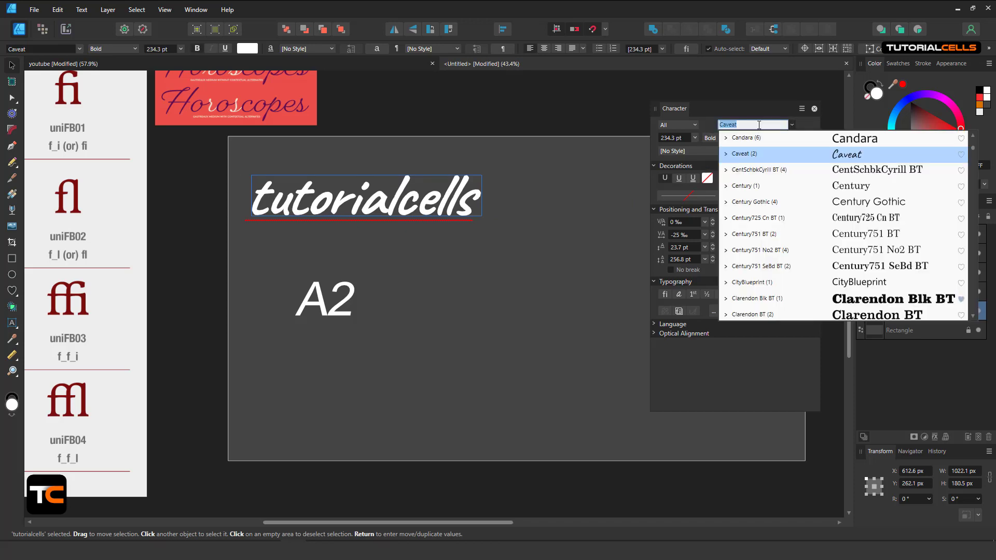
left_click(755, 138)
key("ctrl+plus")
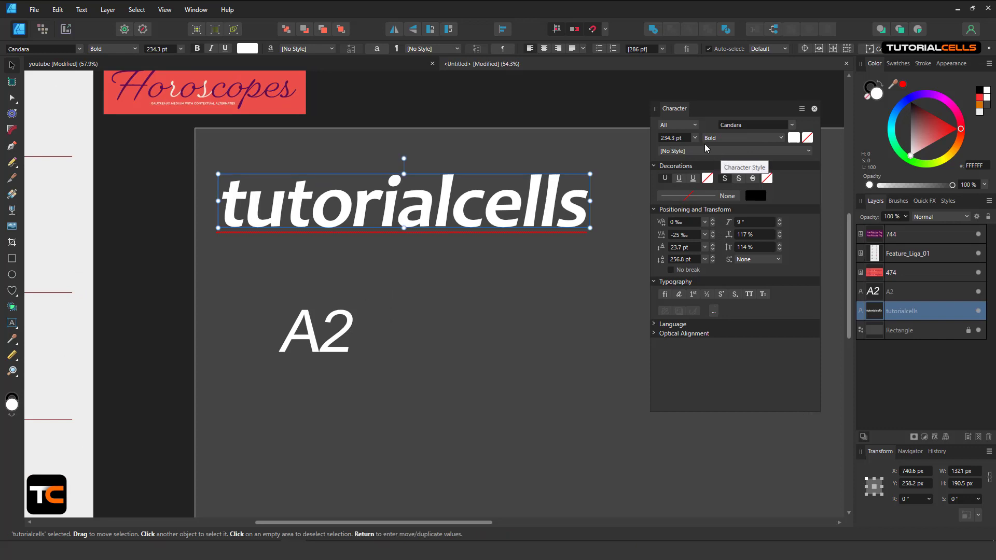
left_click(695, 138)
left_click_drag(694, 160, 694, 218)
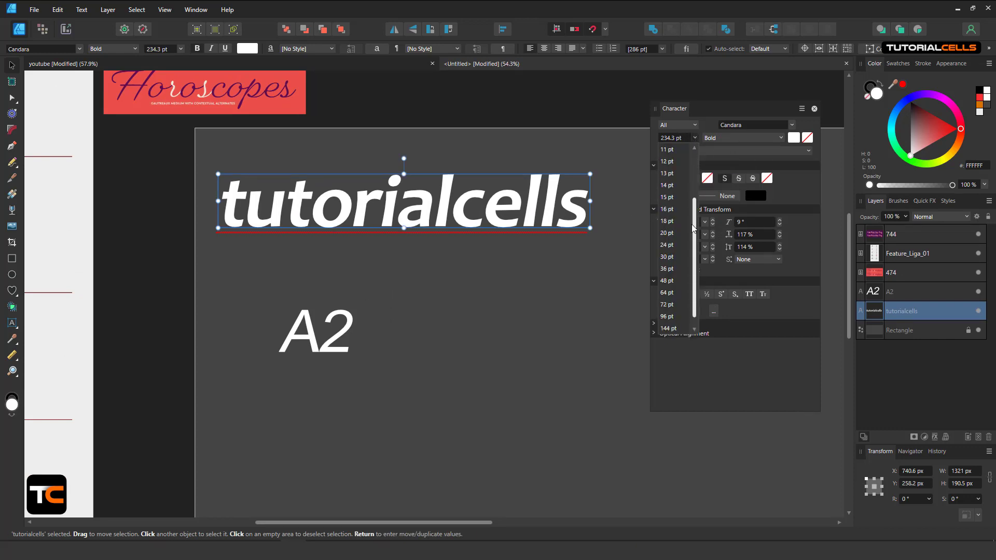
left_click(718, 153)
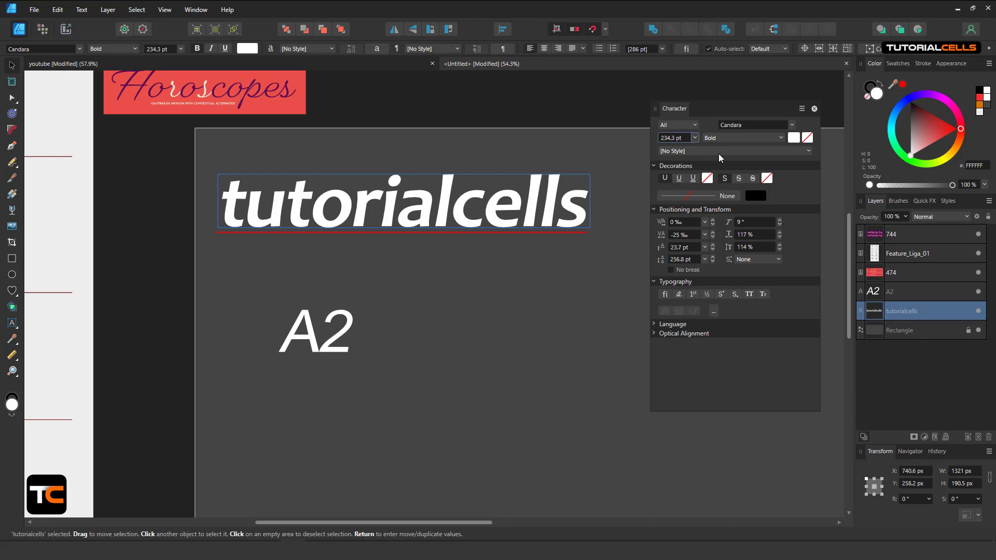
left_click(718, 154)
left_click(718, 153)
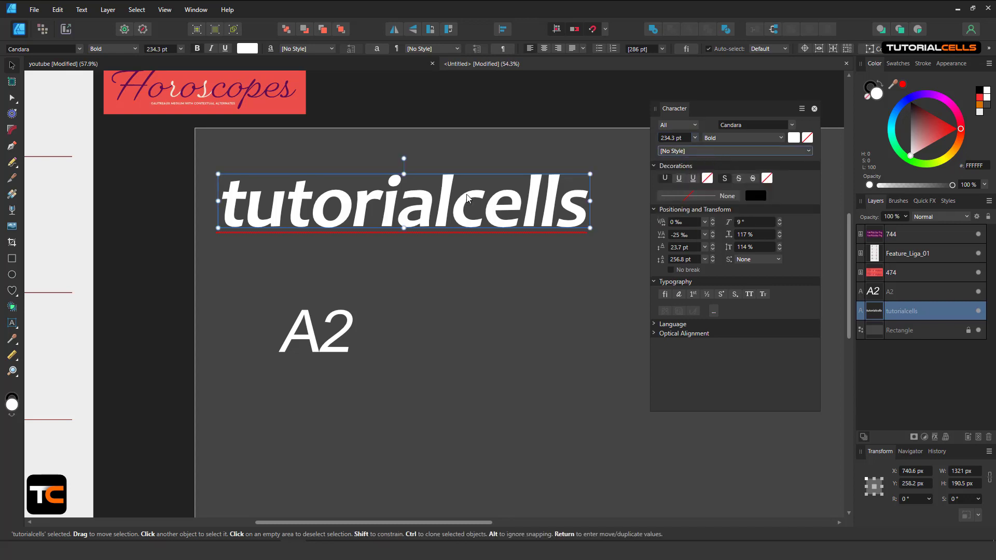
Add a double underline to the text, try it in bright green, then set its colour to None.
scroll(467, 215, "up", 3)
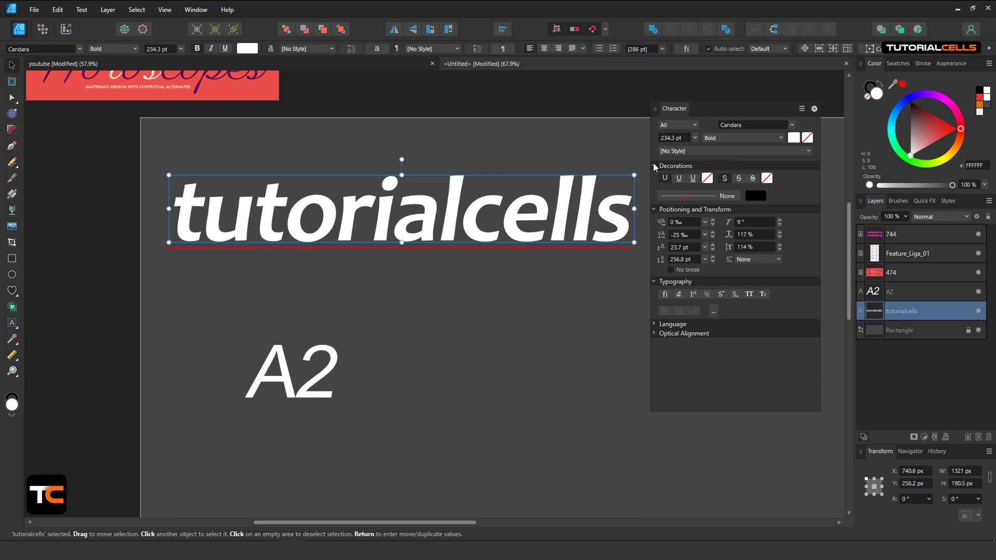
left_click(680, 179)
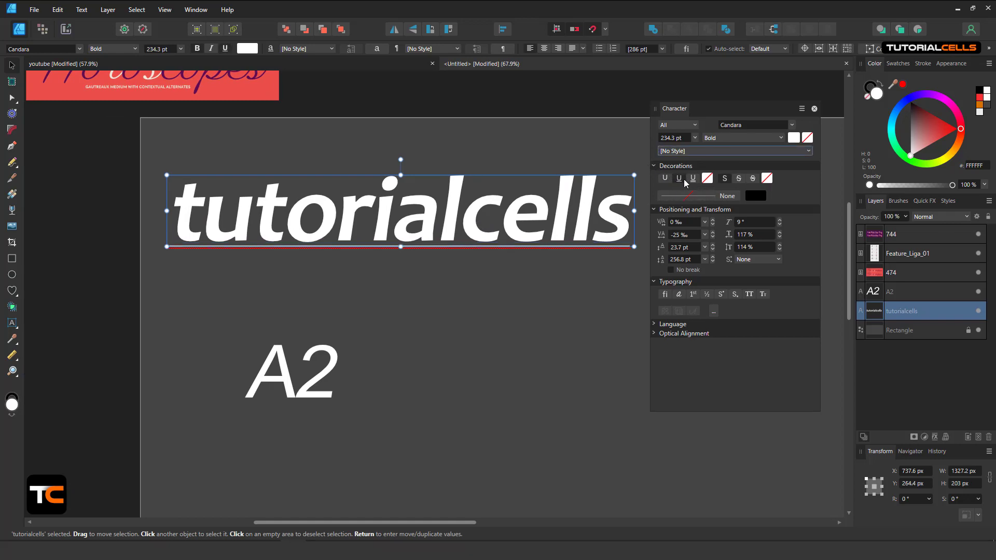
left_click(693, 180)
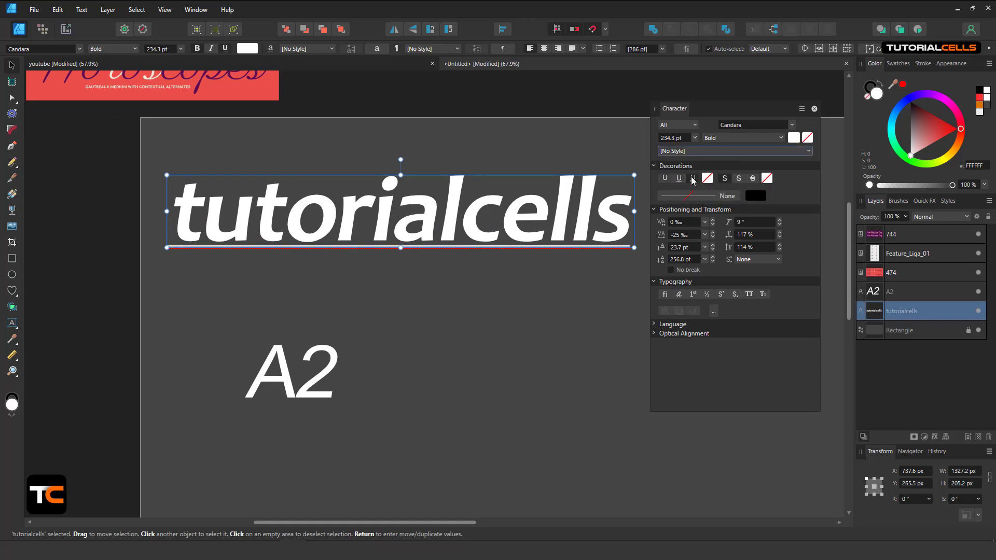
left_click(708, 179)
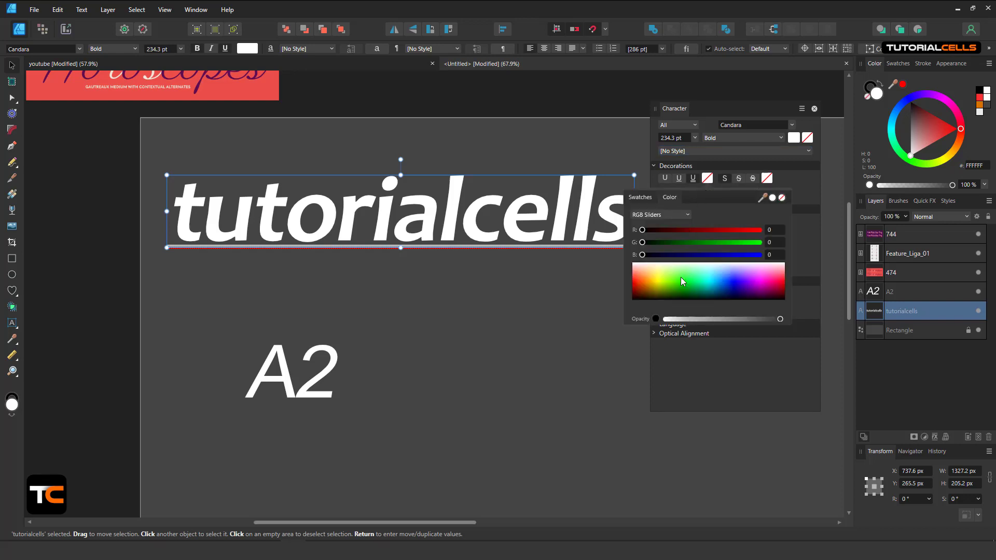
mouse_move(681, 281)
left_mouse_down()
mouse_move(662, 296)
mouse_move(677, 281)
left_mouse_up()
scroll(384, 244, "up", 3)
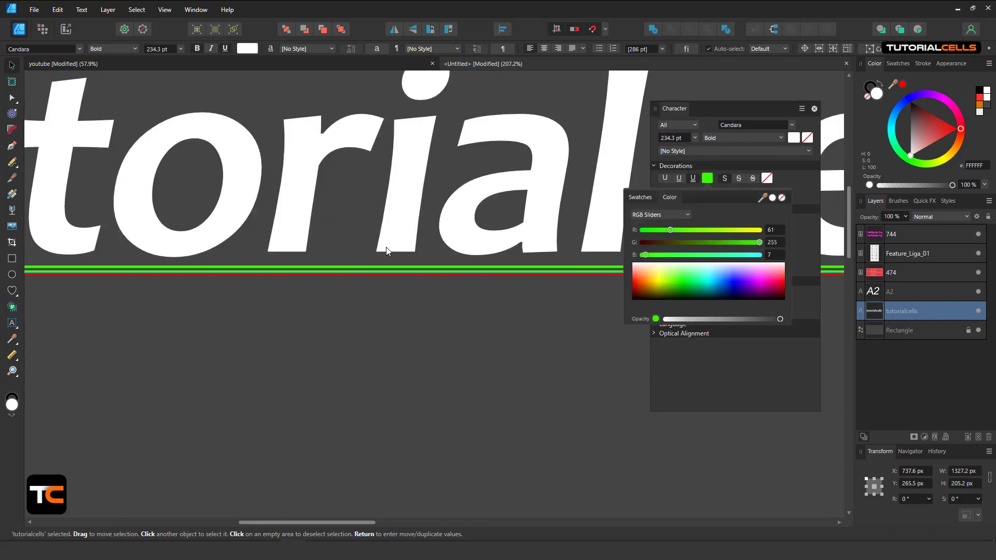
scroll(387, 252, "up", 1)
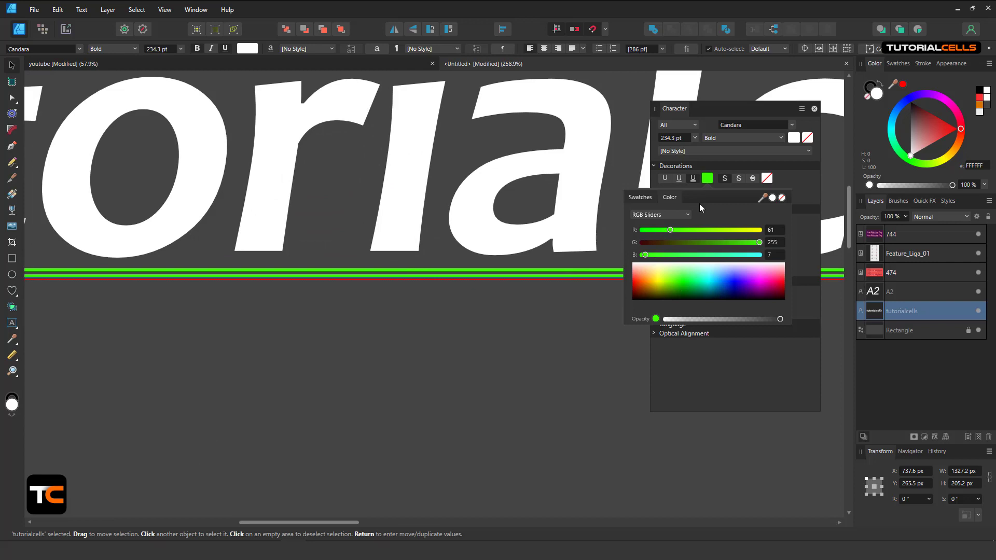
left_click(782, 199)
scroll(618, 228, "down", 5)
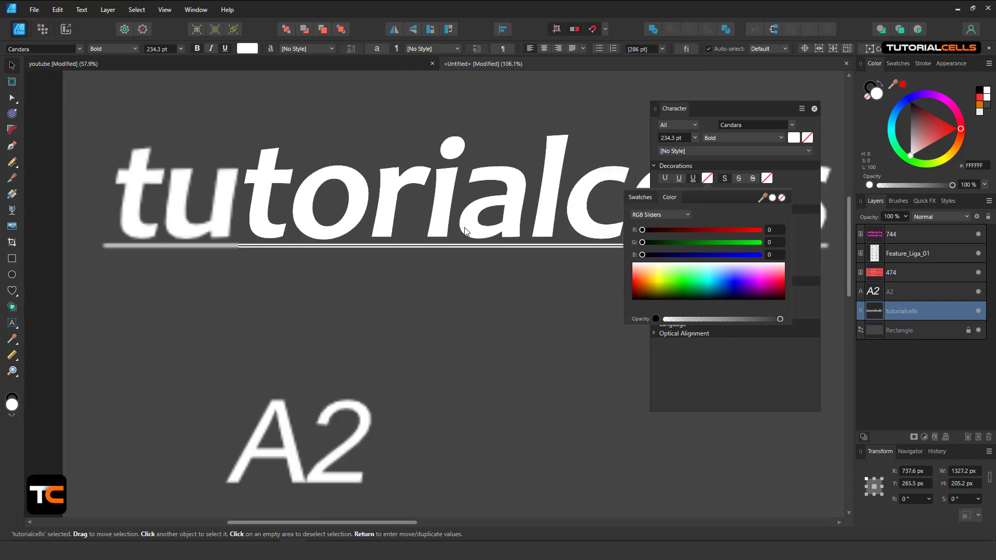
double_click(356, 211)
scroll(356, 211, "down", 3)
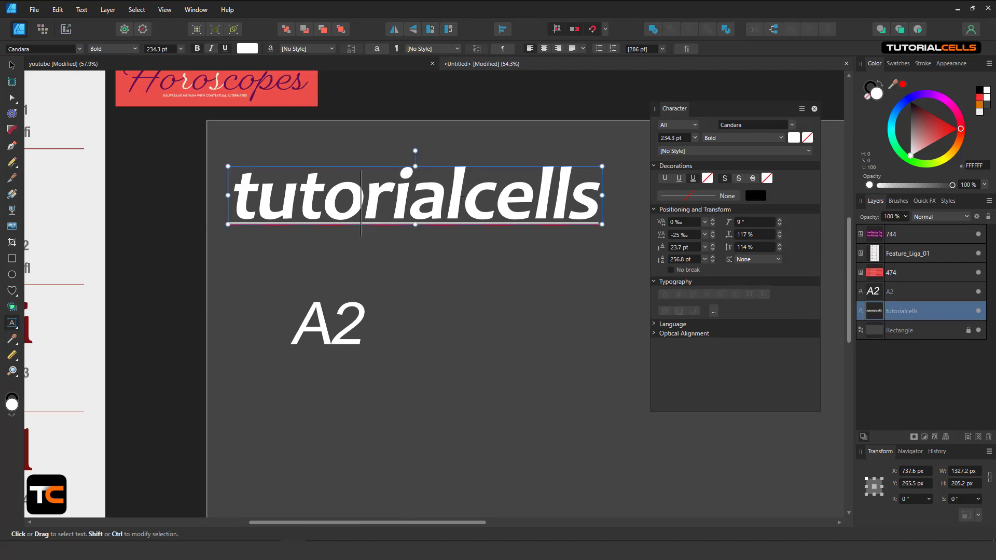
left_click_drag(460, 198, 601, 196)
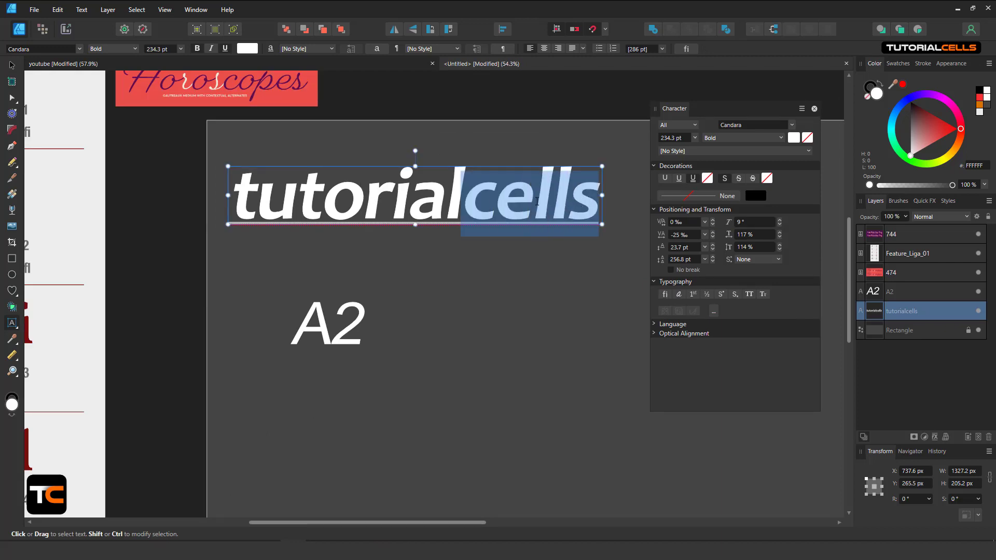
left_click(794, 138)
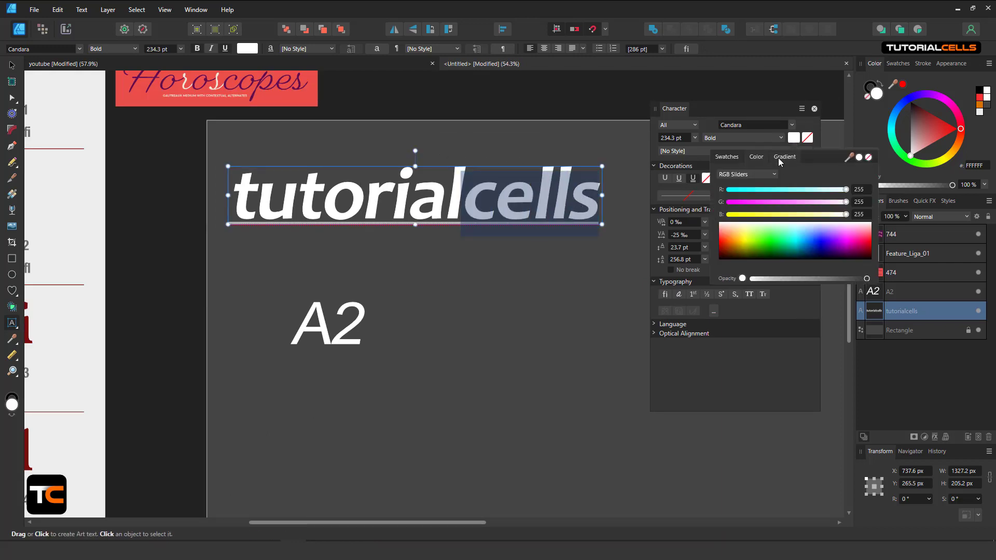
left_click_drag(777, 231, 705, 240)
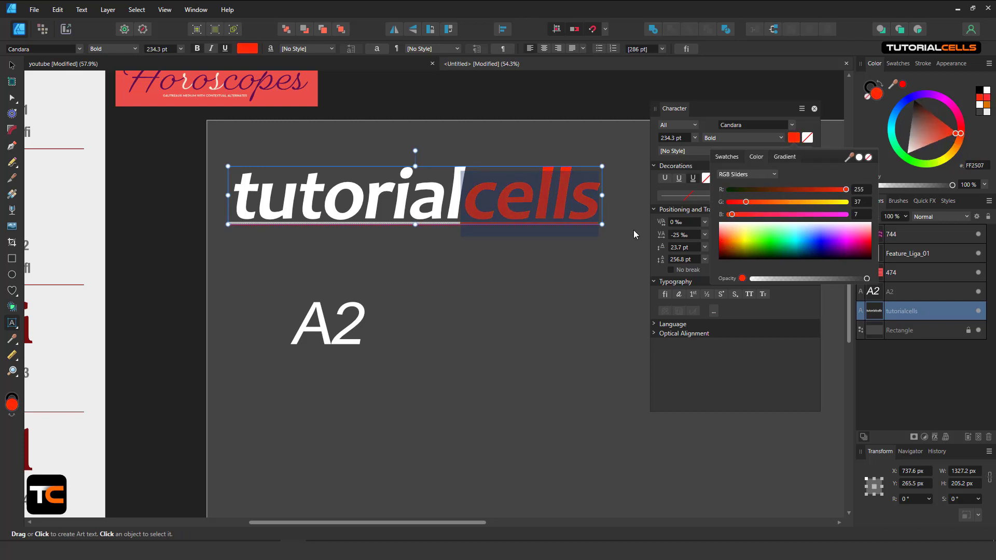
scroll(539, 228, "up", 6)
scroll(330, 189, "down", 1)
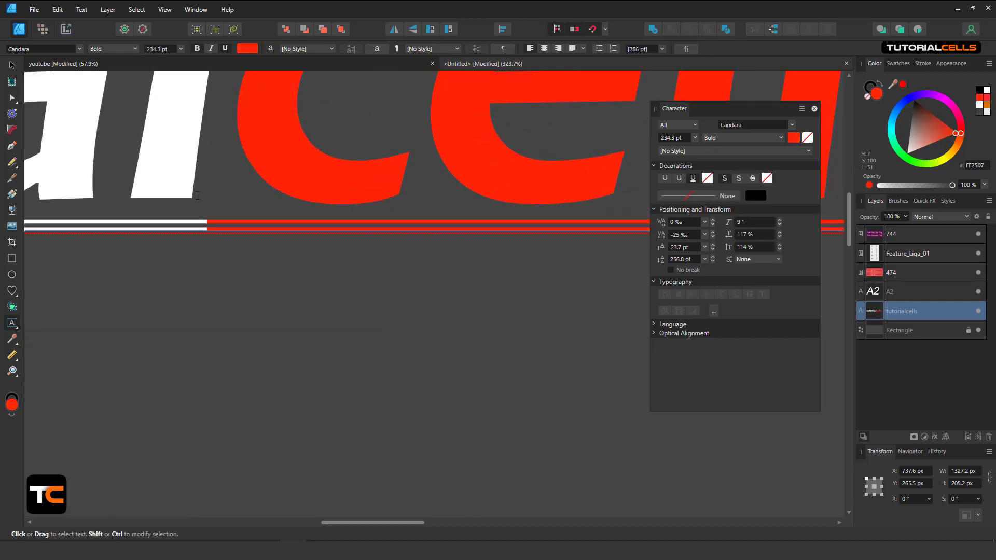
scroll(342, 249, "up", 3)
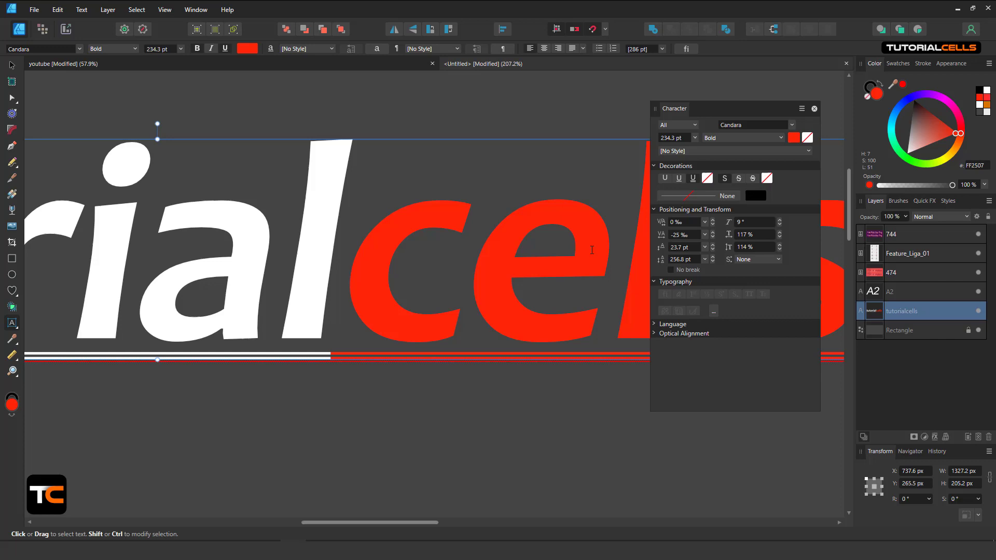
left_click(738, 178)
scroll(528, 224, "down", 5)
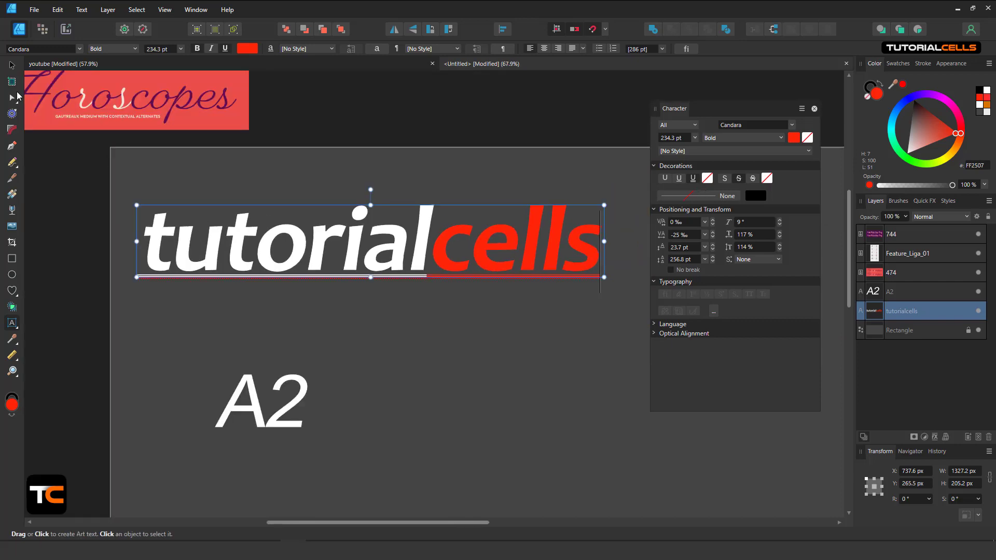
Move the text slightly up and right, and try a green double strikethrough before removing it.
left_click(12, 65)
left_click_drag(256, 243, 301, 233)
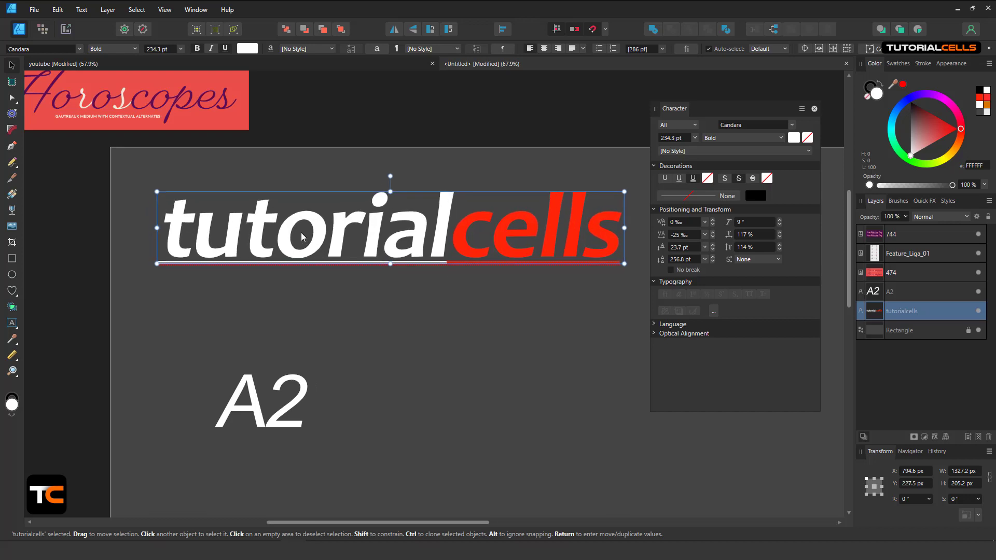
left_click(740, 181)
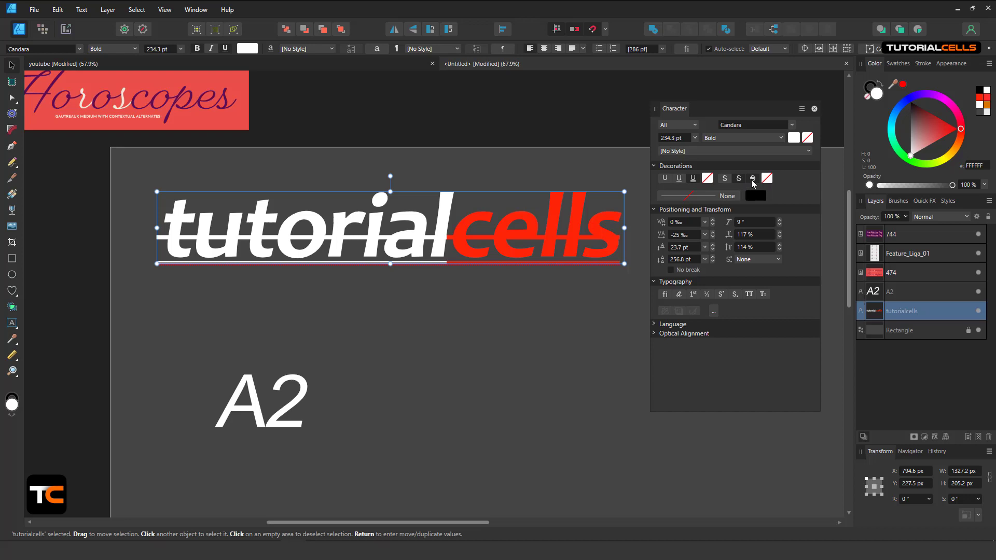
left_click(753, 179)
left_click(767, 179)
left_click(730, 284)
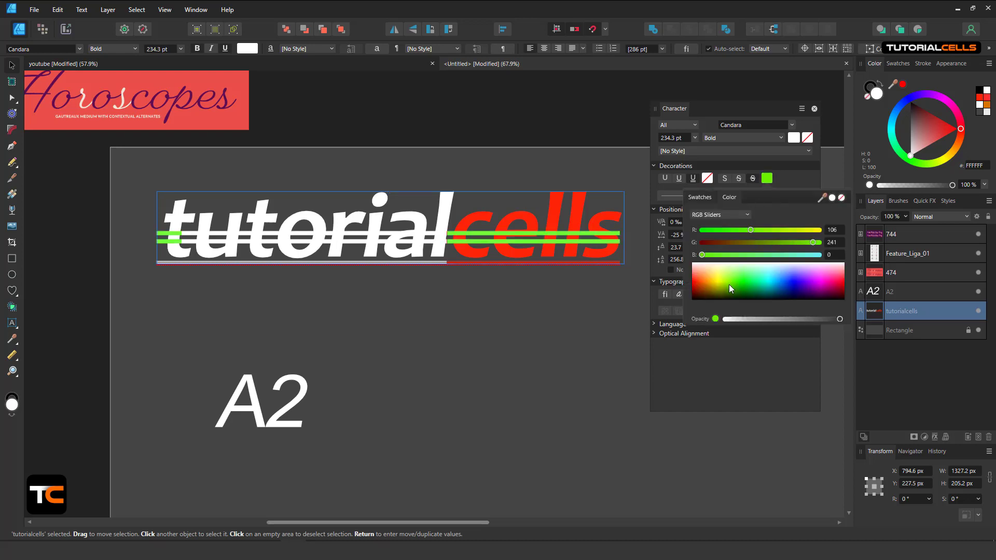
left_click(725, 179)
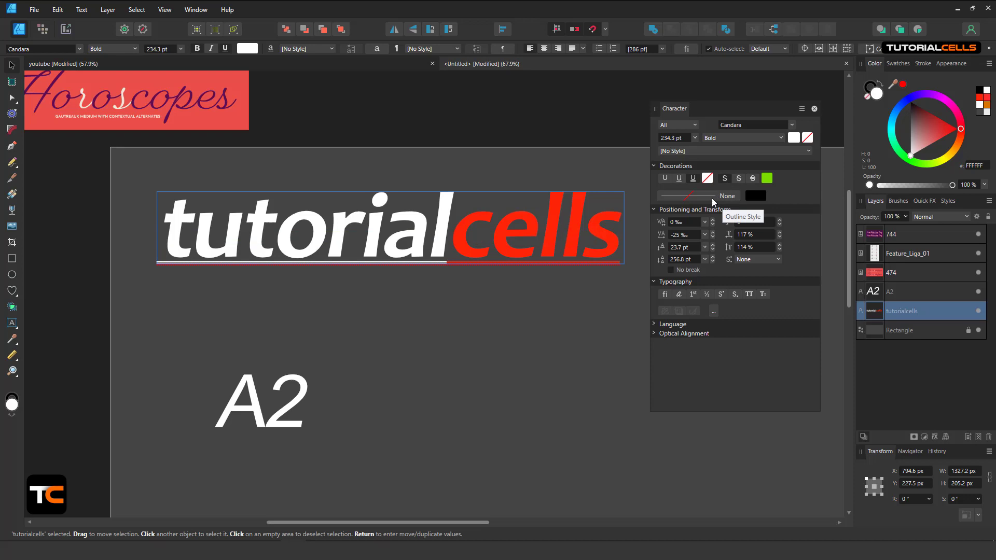
left_click(713, 199)
Set the text outline width to 14.9 pt, trying inside/centre/outside alignment and dashed and solid styles.
mouse_move(662, 234)
left_mouse_down()
mouse_move(714, 234)
mouse_move(695, 232)
left_mouse_up()
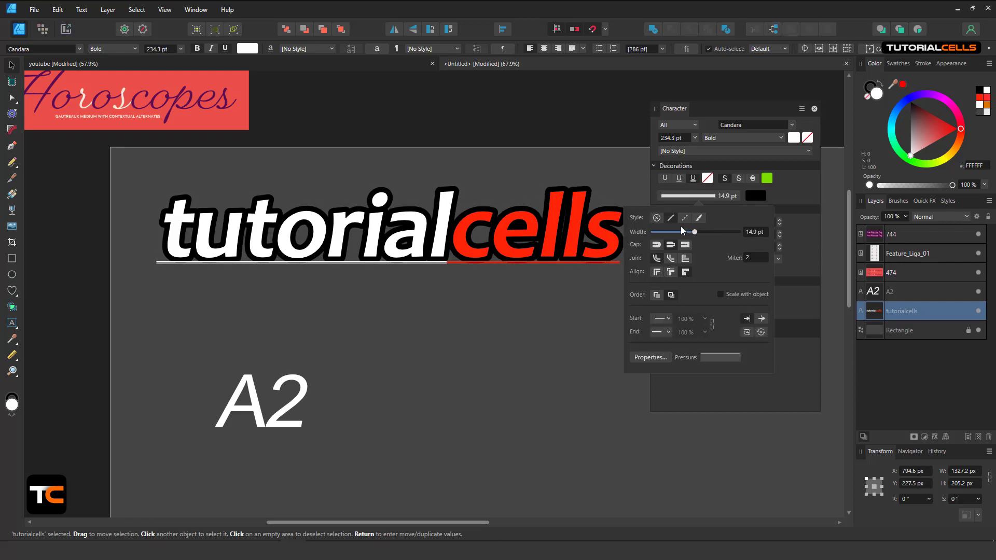
left_click(671, 271)
left_click(658, 272)
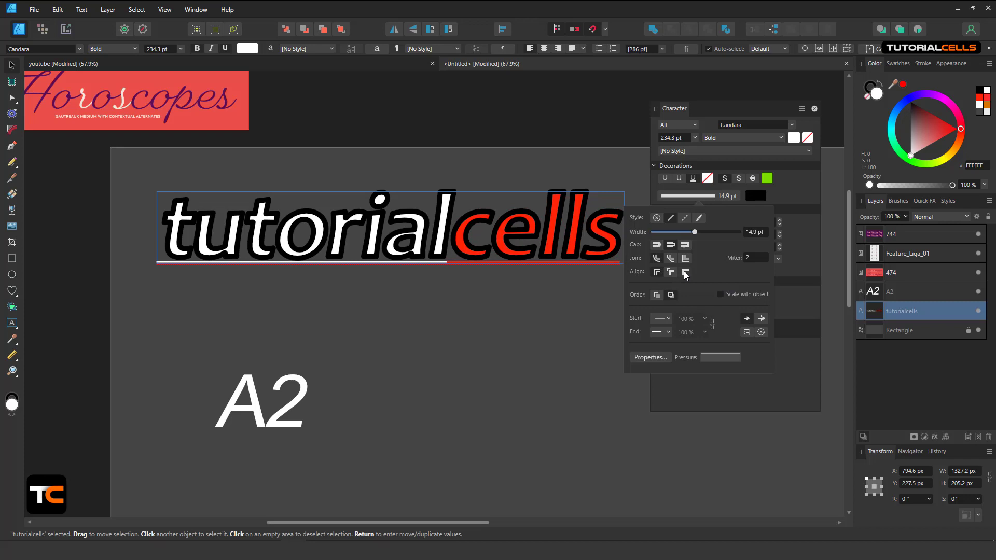
left_click(685, 272)
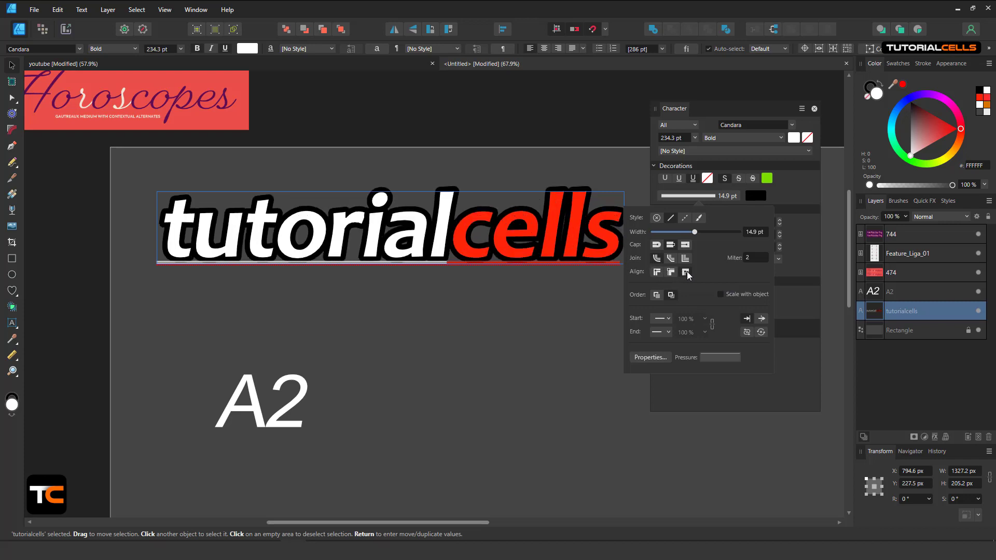
left_click(685, 219)
left_click(699, 219)
Start editing the tutorialcells text and set its Outline Style to None.
left_click(755, 196)
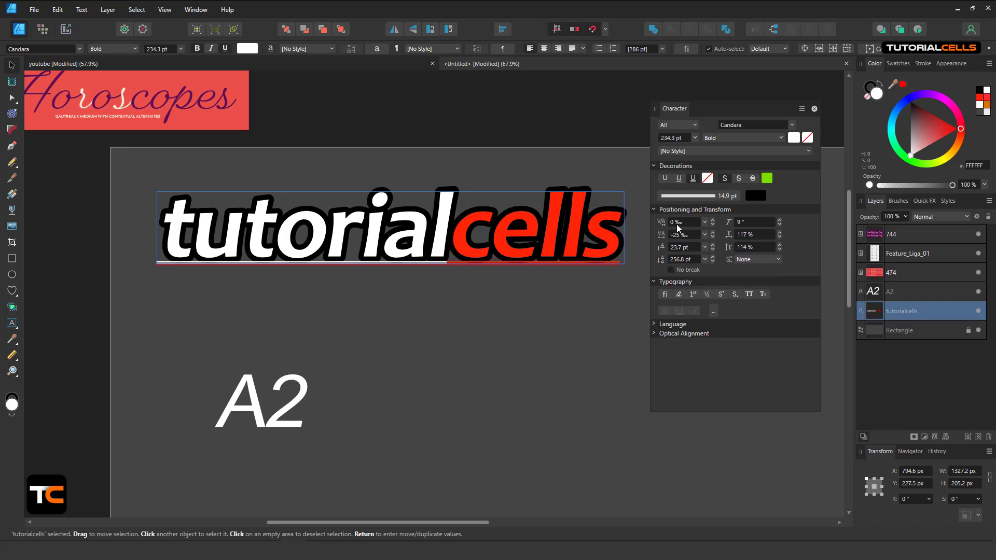
left_click(705, 222)
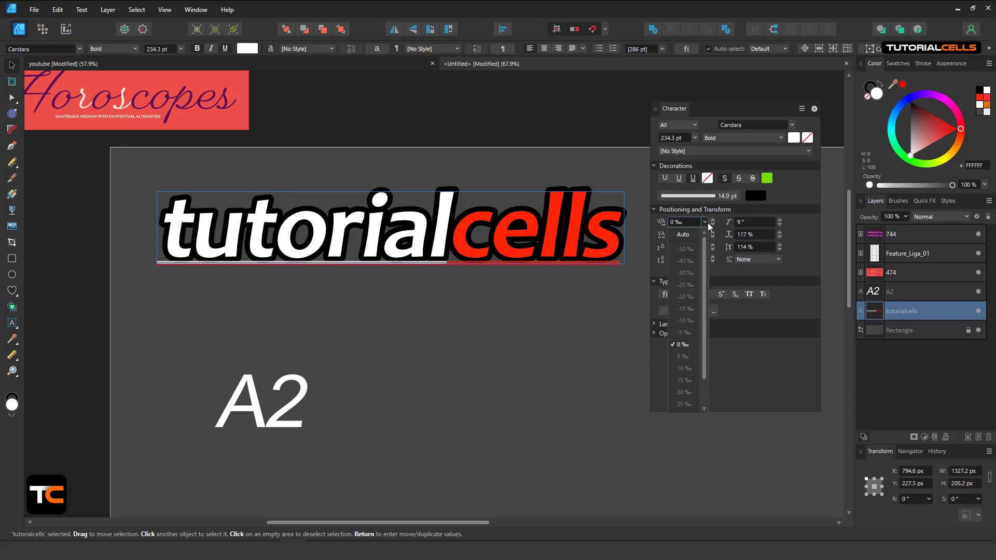
double_click(456, 237)
left_click(447, 237)
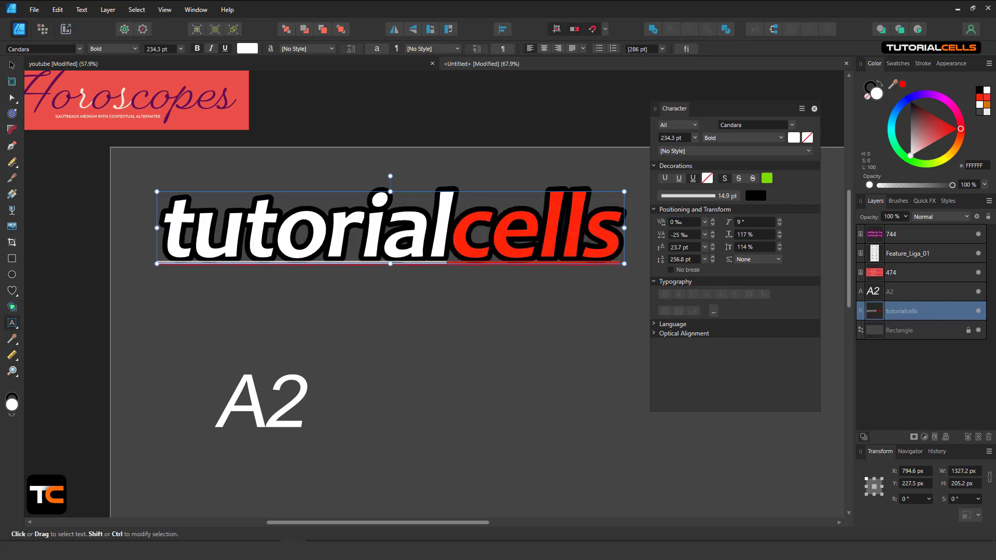
left_click(487, 237)
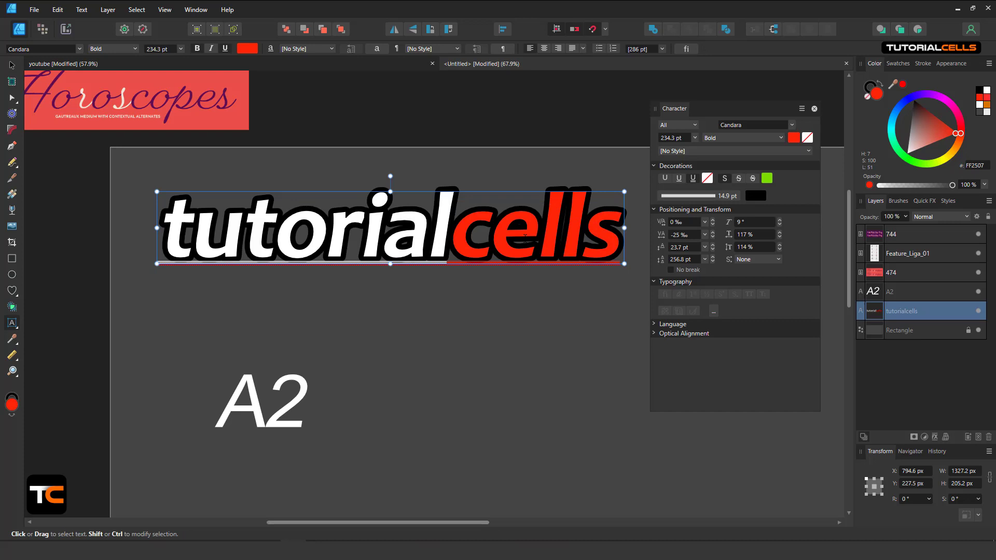
scroll(501, 234, "up", 3)
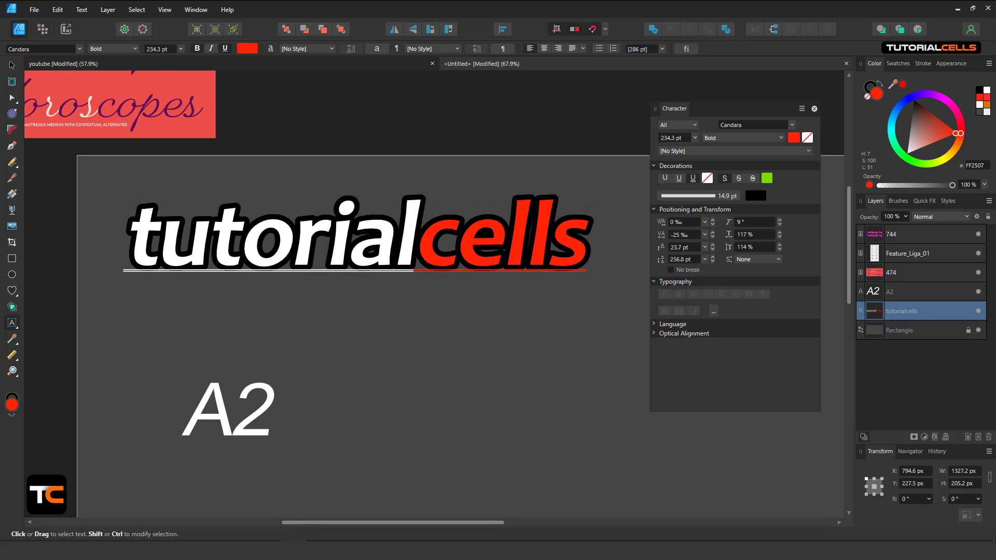
scroll(504, 251, "up", 1)
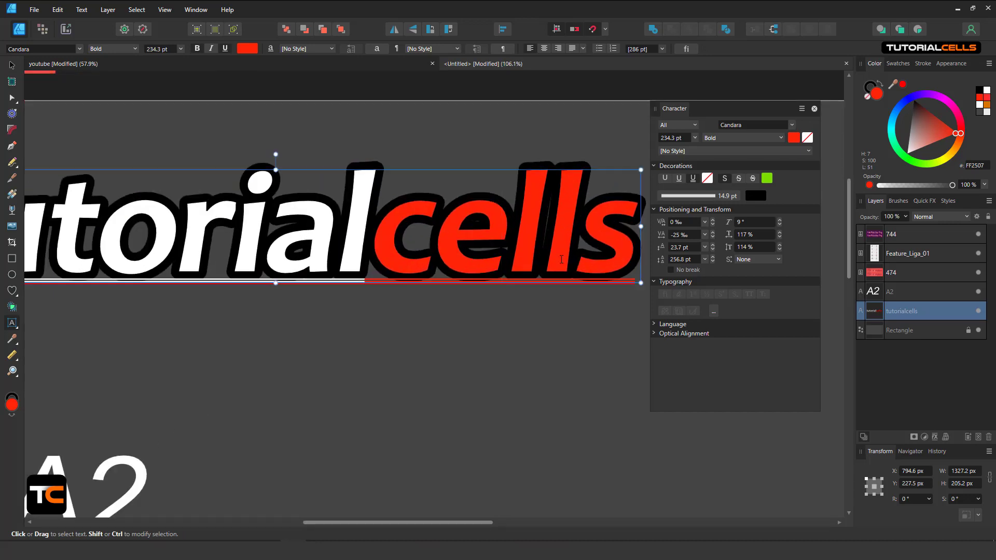
left_click(705, 222)
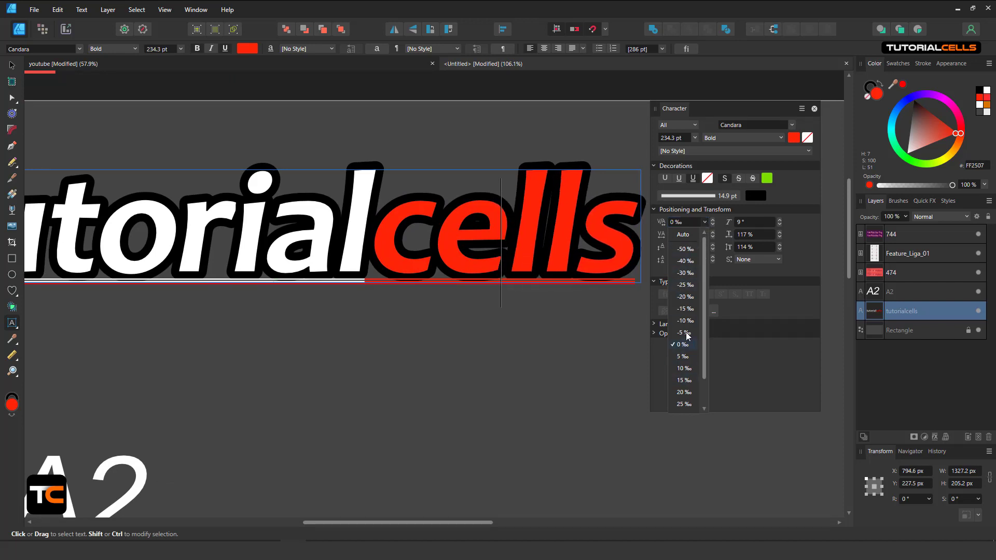
key("Escape")
left_click(726, 197)
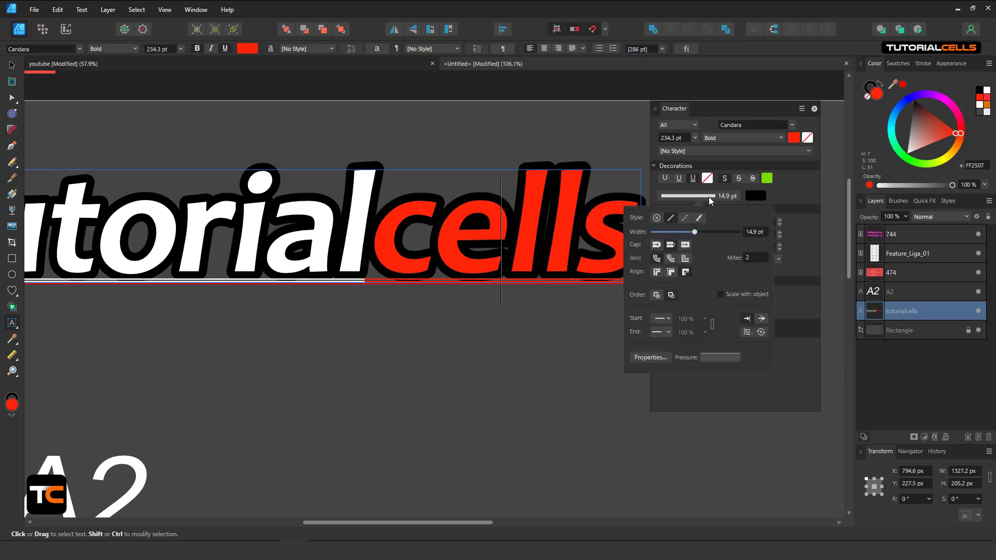
left_click(657, 218)
left_click(509, 249)
With the caret after the 'e' in cells, raise kerning to 50 ‰ and then 59 ‰.
left_click(509, 248)
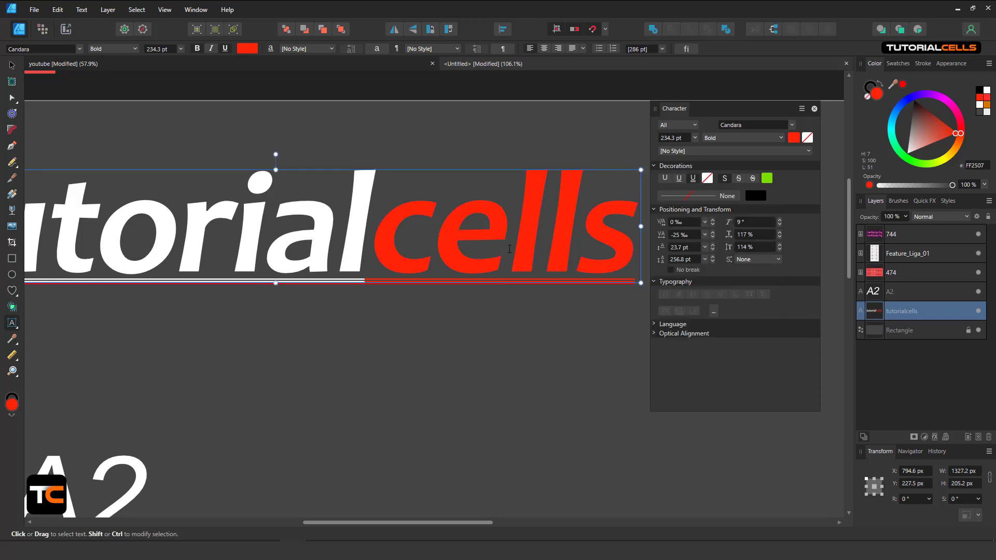
left_click(704, 222)
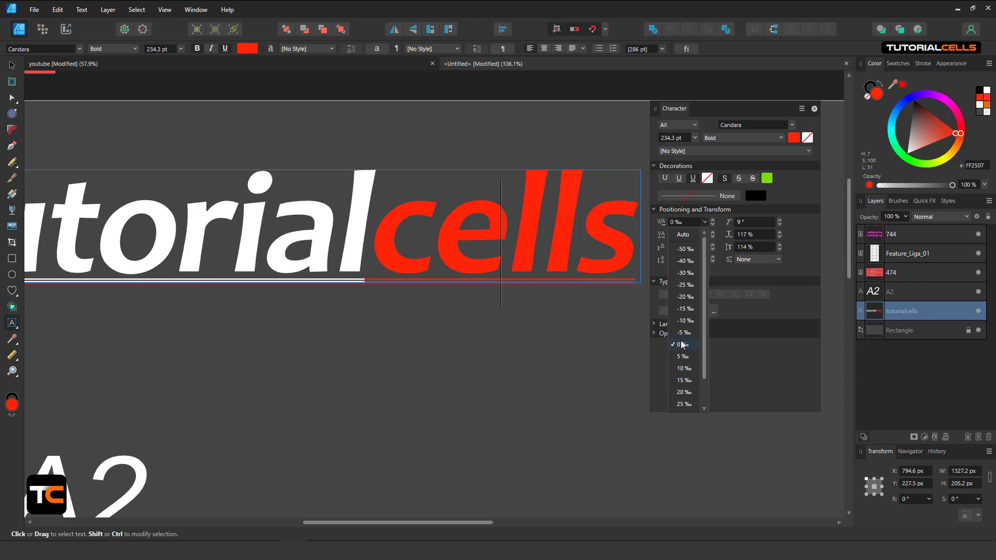
left_click(712, 220)
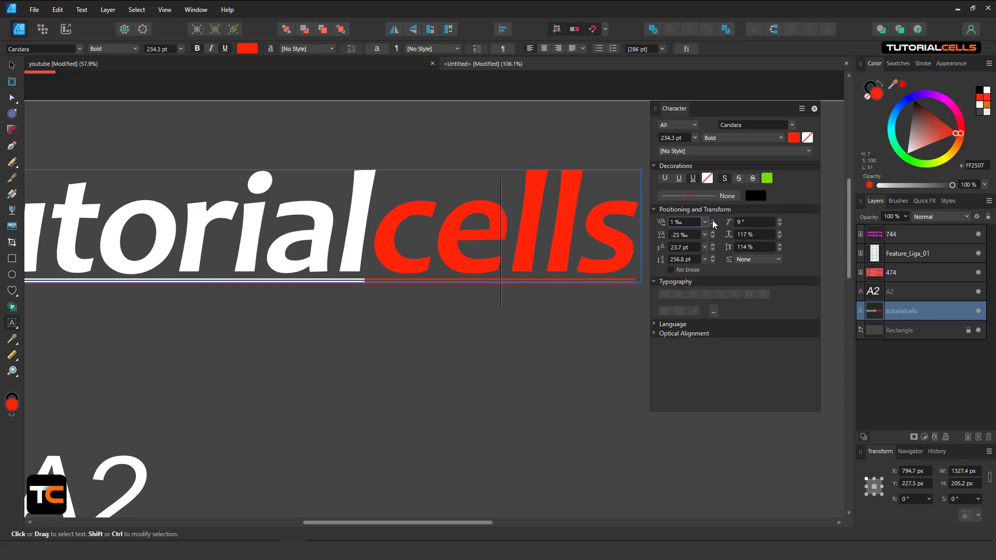
left_click(711, 220)
left_click(712, 221)
left_click(683, 223)
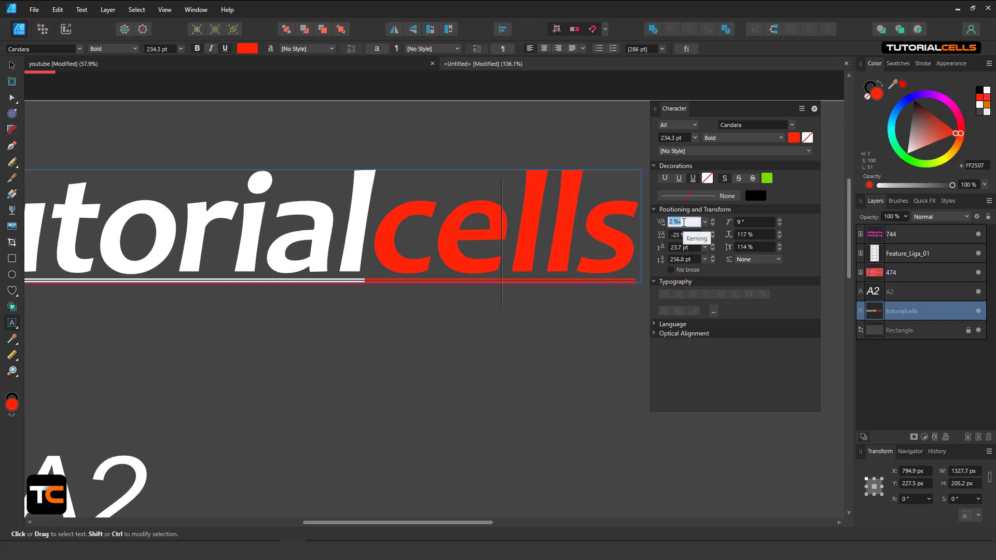
type("50")
key("Return")
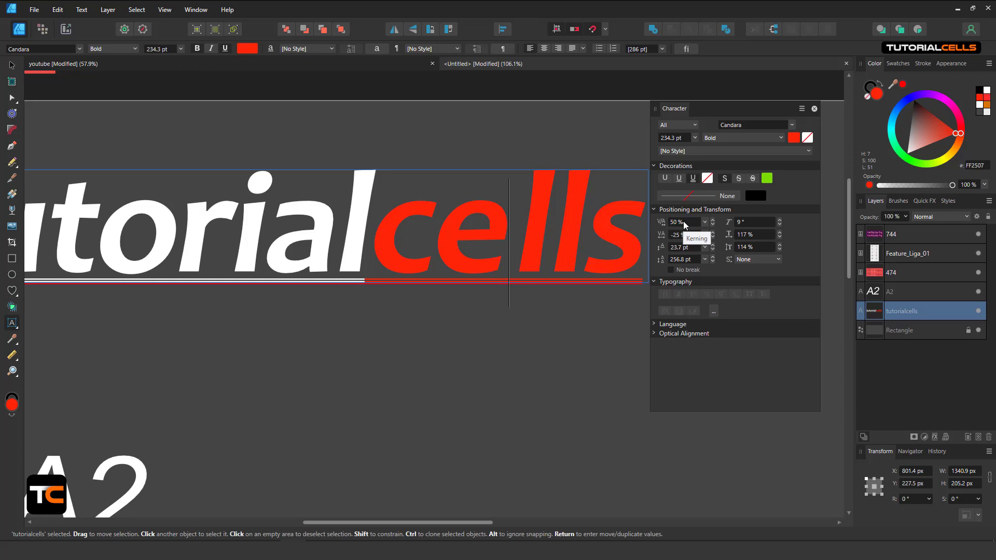
scroll(683, 221, "up", 13)
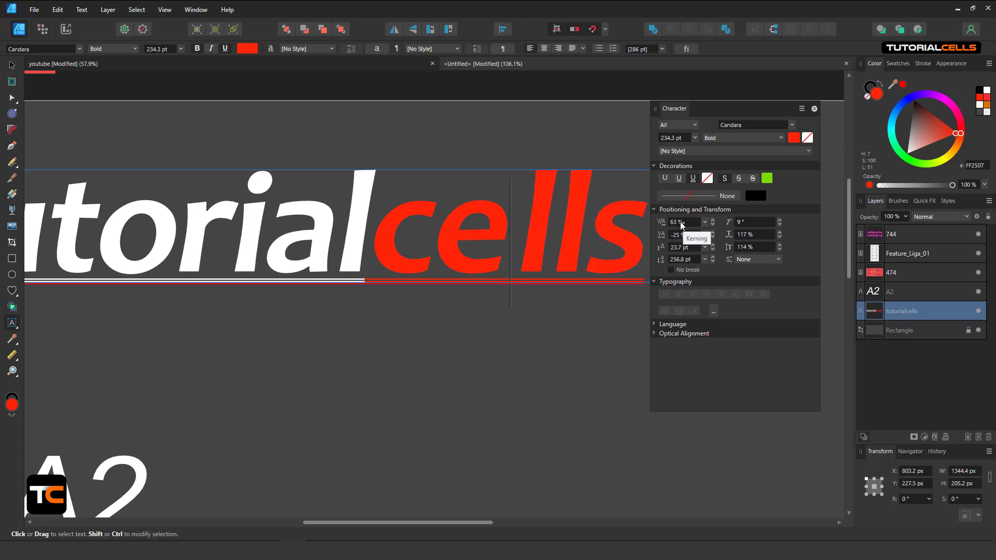
scroll(682, 223, "down", 4)
scroll(571, 244, "down", 3)
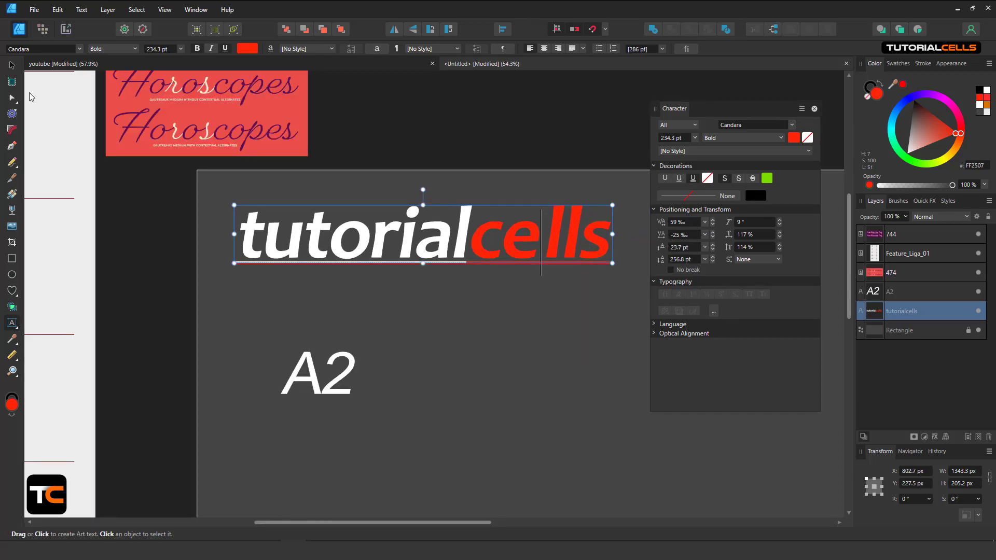
Nudge the text right and choose -25 ‰ from the tracking presets.
left_click(12, 65)
left_click_drag(487, 234, 491, 233)
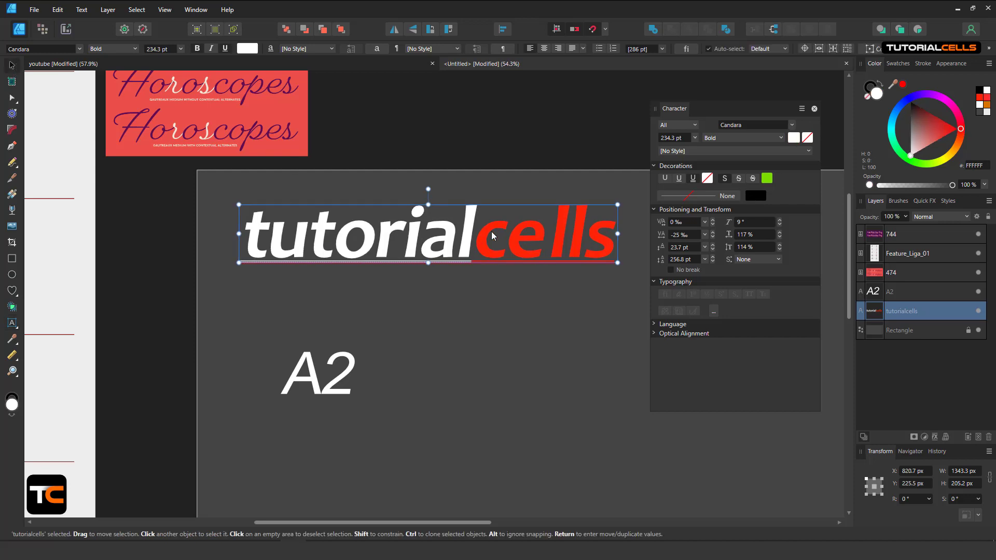
left_click(705, 236)
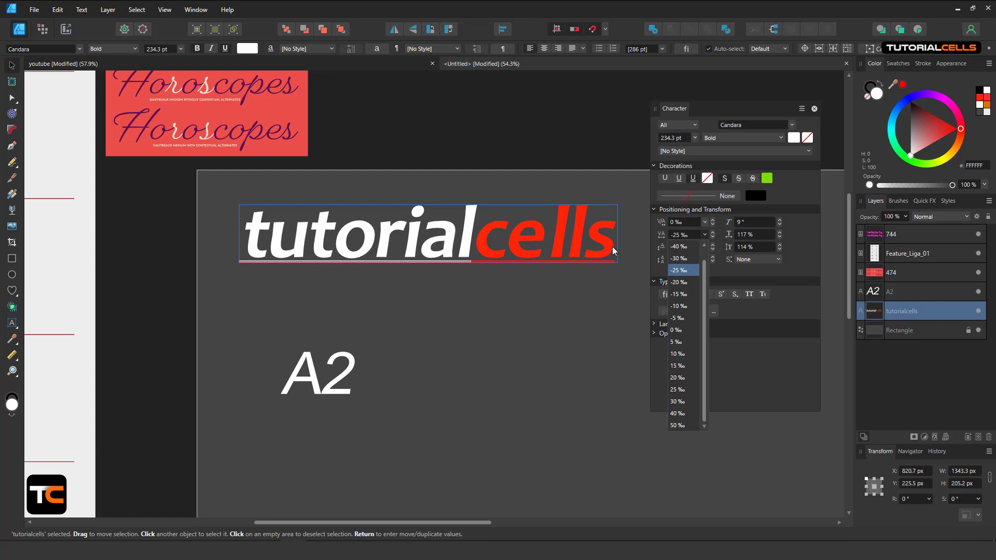
left_click(712, 273)
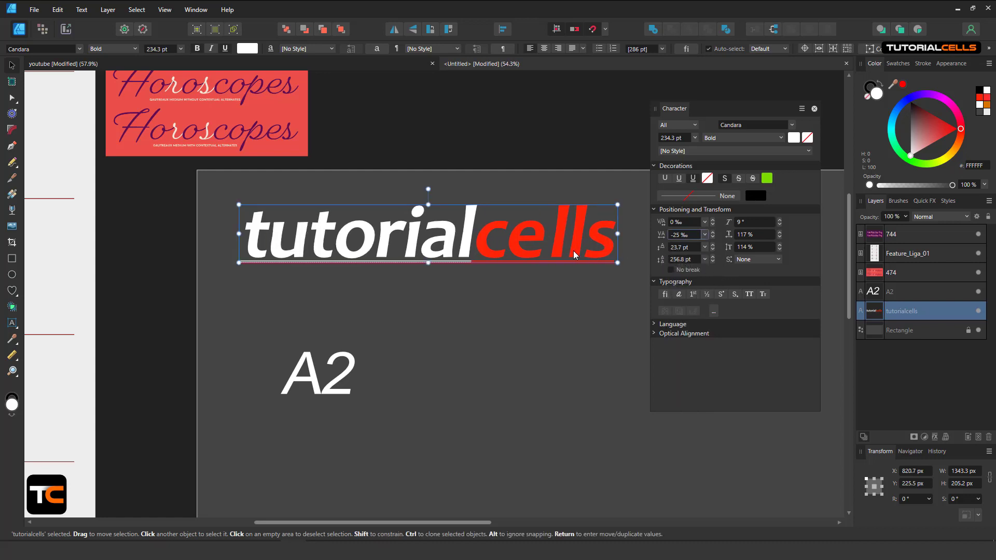
scroll(568, 251, "up", 4)
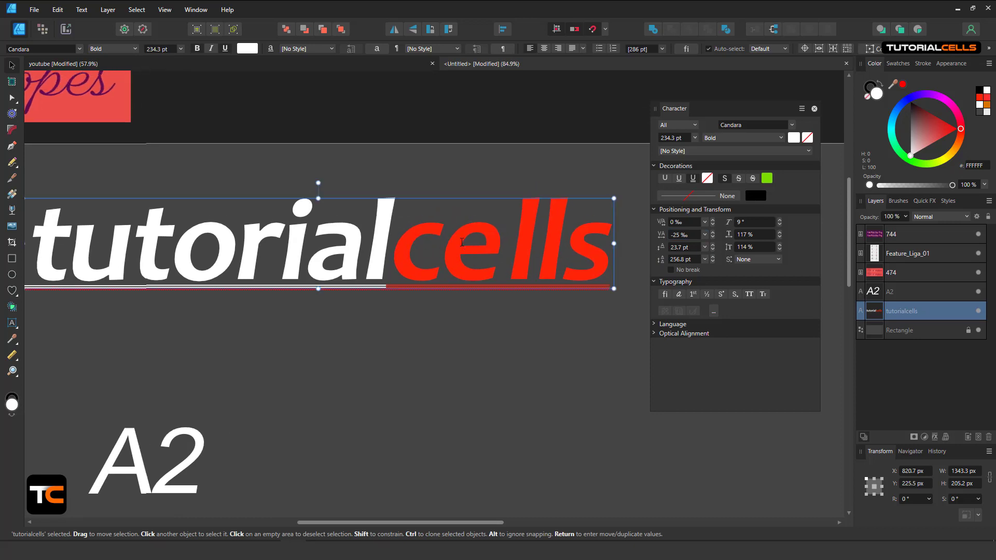
double_click(462, 242)
left_click_drag(461, 243, 482, 245)
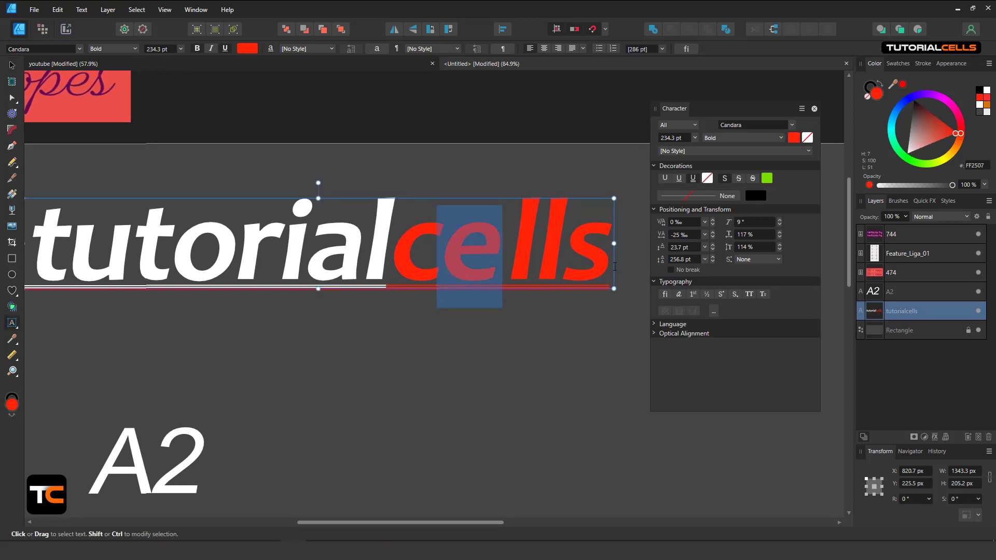
left_click(704, 248)
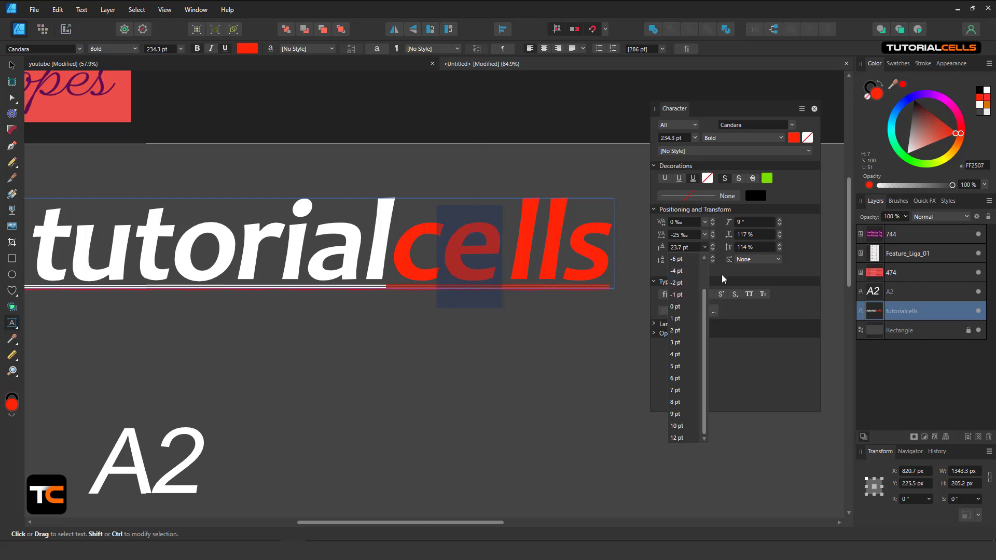
left_click(721, 275)
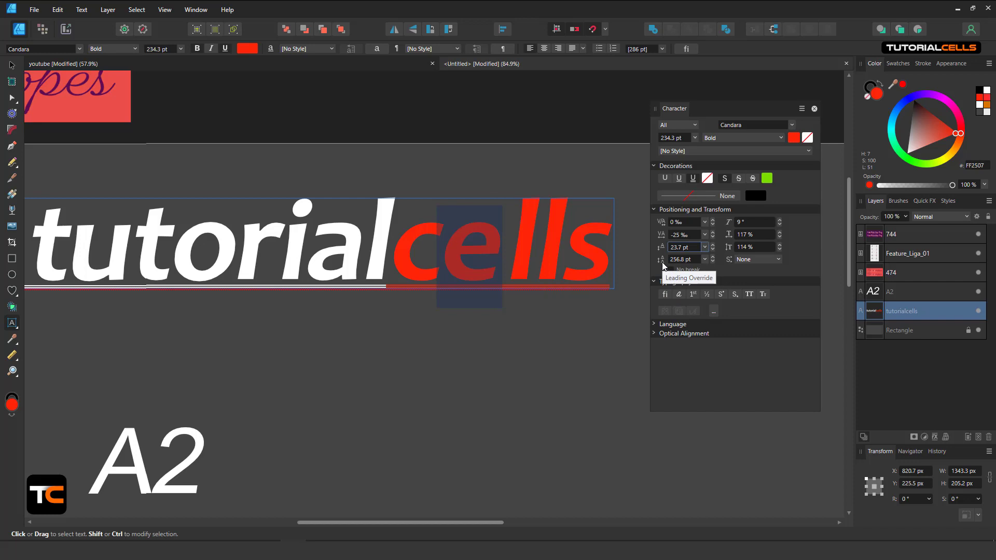
Paste two extra tutorialcells lines below the original line.
triple_click(609, 262)
key("ctrl+c")
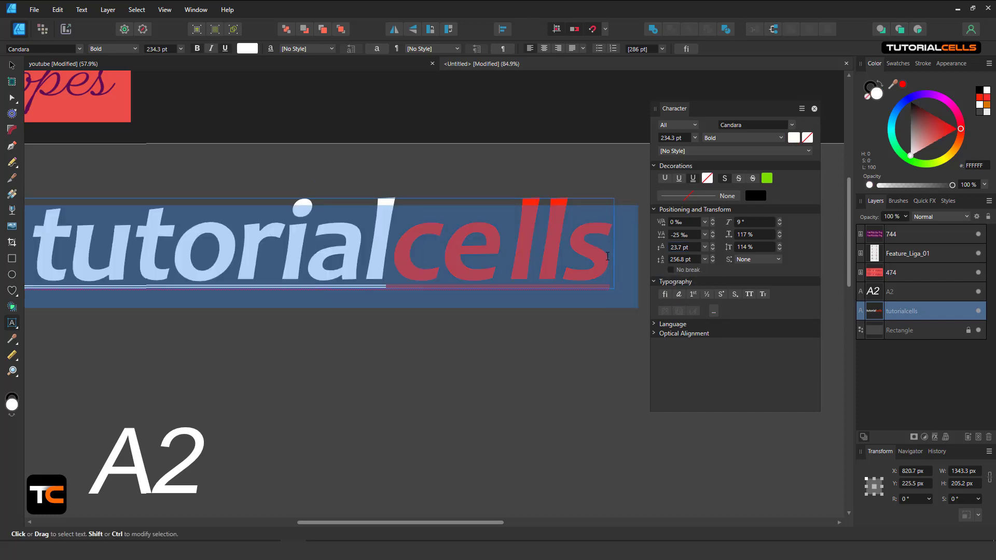
left_click(608, 256)
key("Return")
key("ctrl+v")
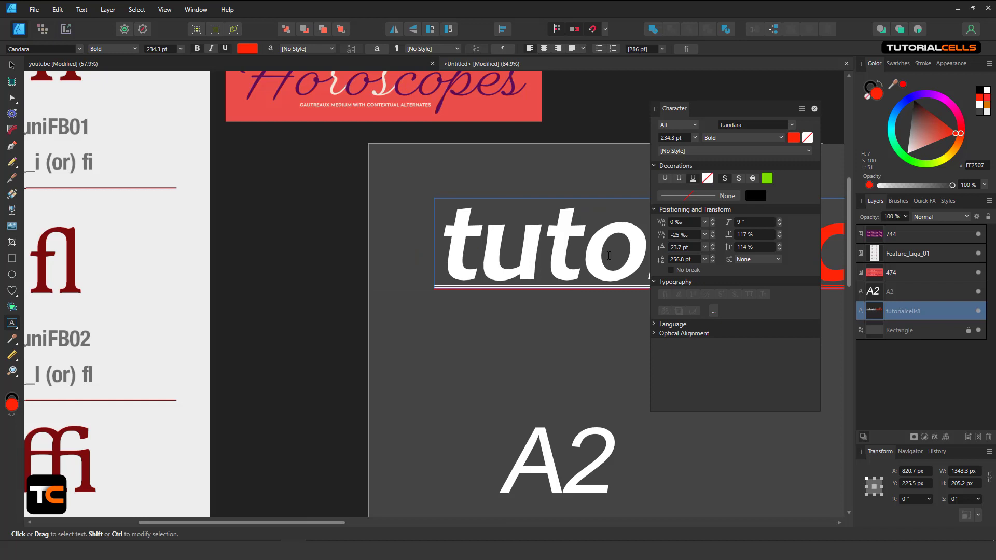
key("Return")
key("ctrl+v")
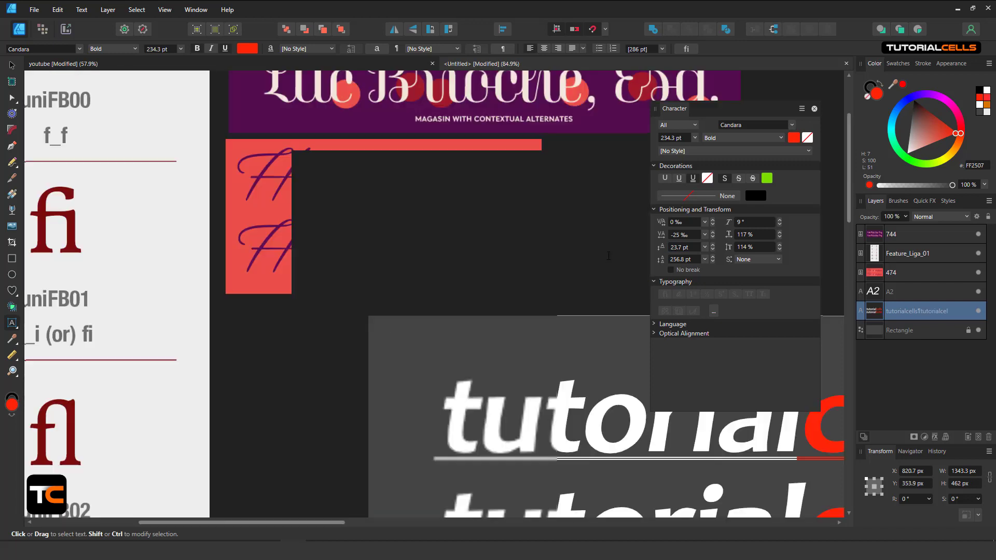
scroll(608, 255, "down", 3)
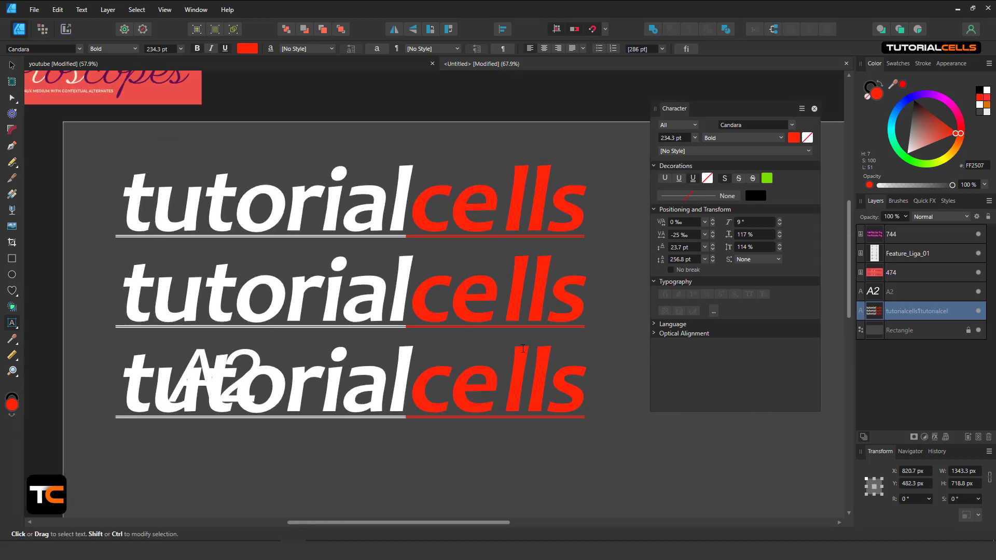
Preview leading presets on the three-line frame, move it right, and undo back to one line.
key("Escape")
left_click(9, 66)
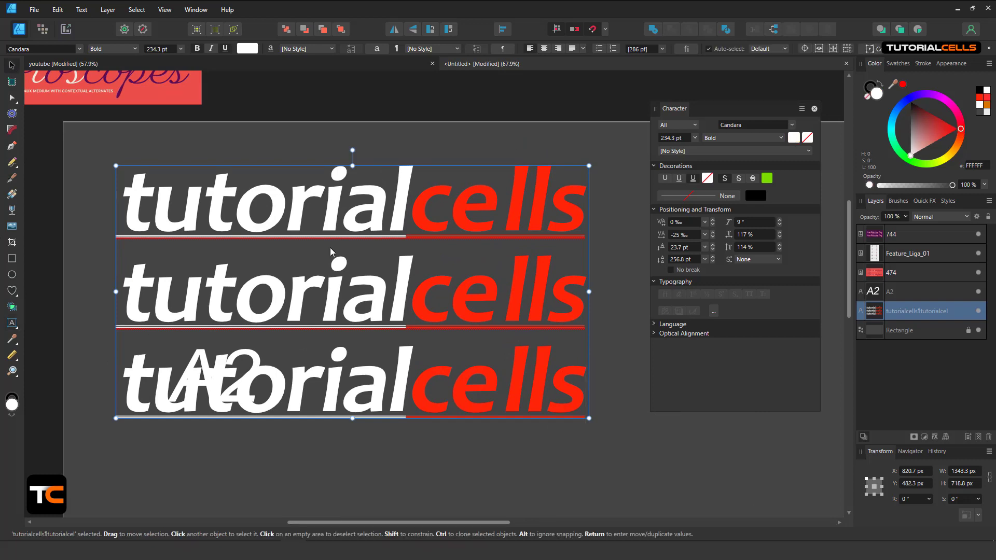
left_click(702, 259)
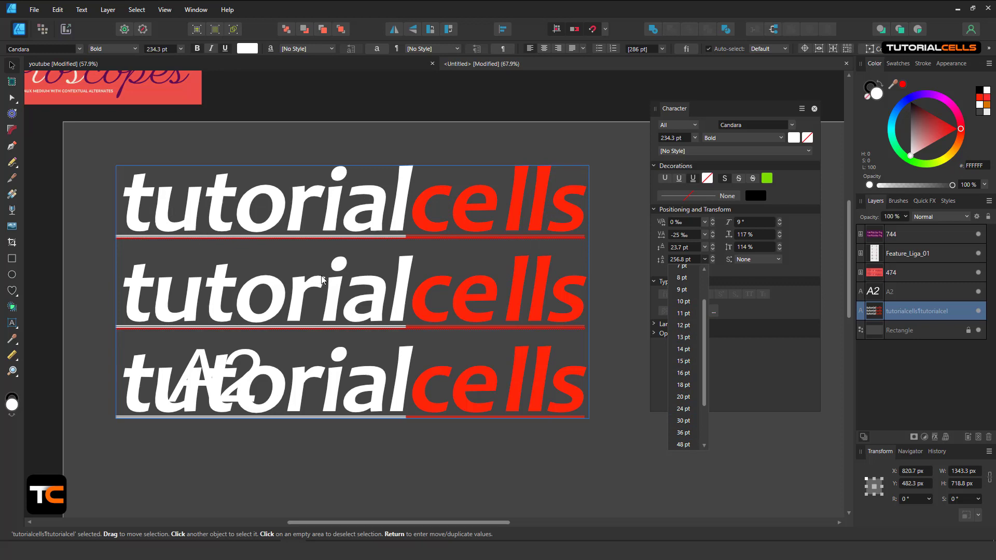
scroll(363, 262, "down", 2)
left_click(453, 254)
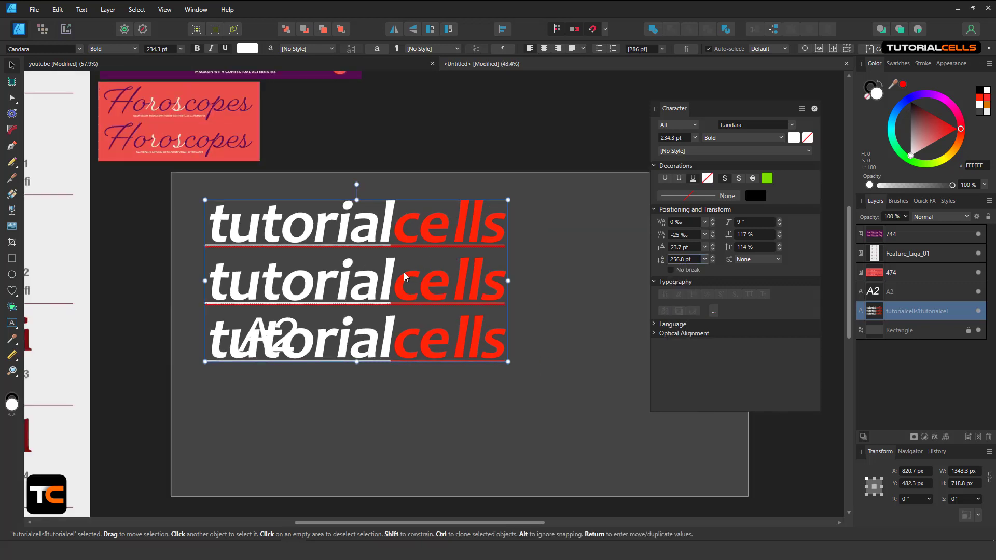
left_click_drag(404, 274, 453, 265)
key("ctrl+z")
key("ctrl+z")
key("ctrl+z")
Shift the text slightly right and set Skew to 0°.
left_click_drag(428, 250, 441, 252)
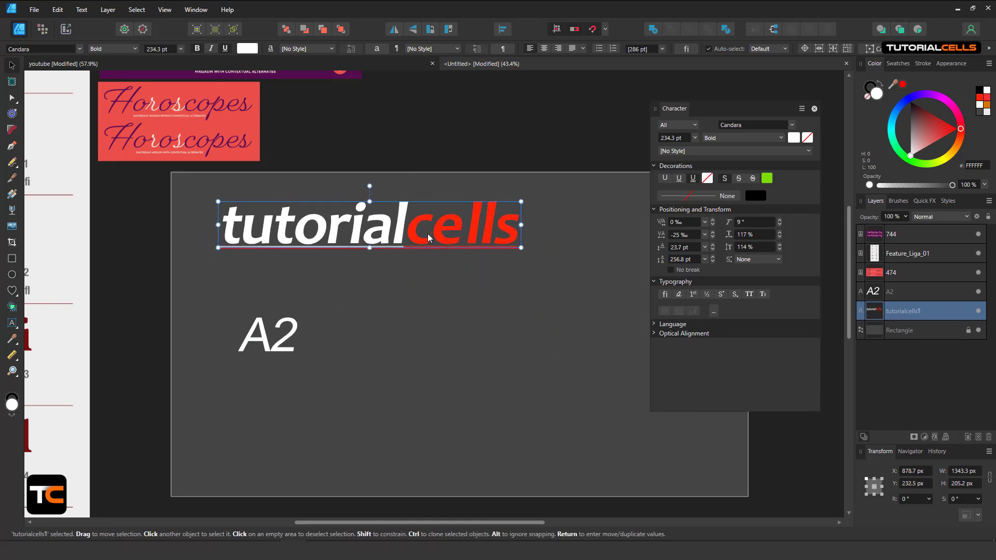
scroll(496, 231, "up", 3)
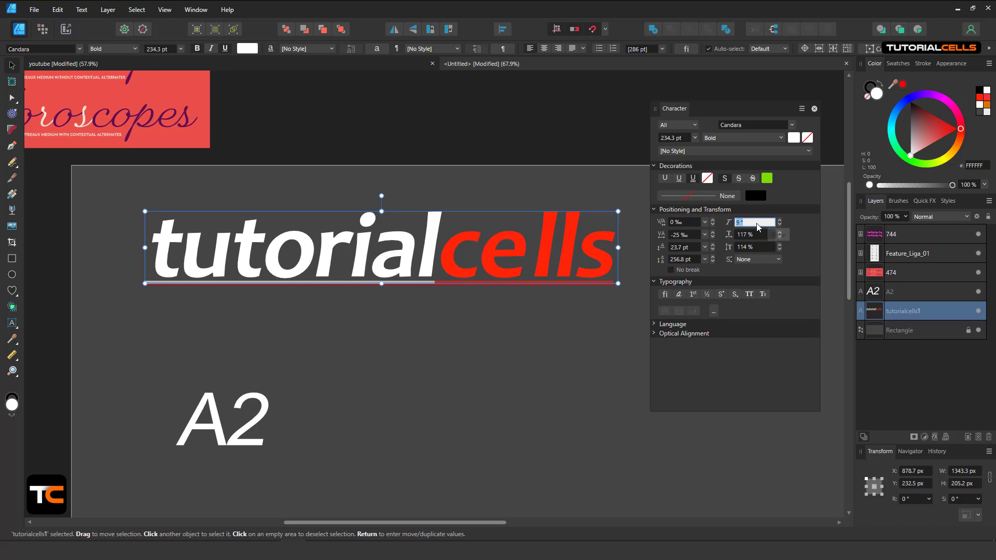
scroll(756, 223, "up", 15)
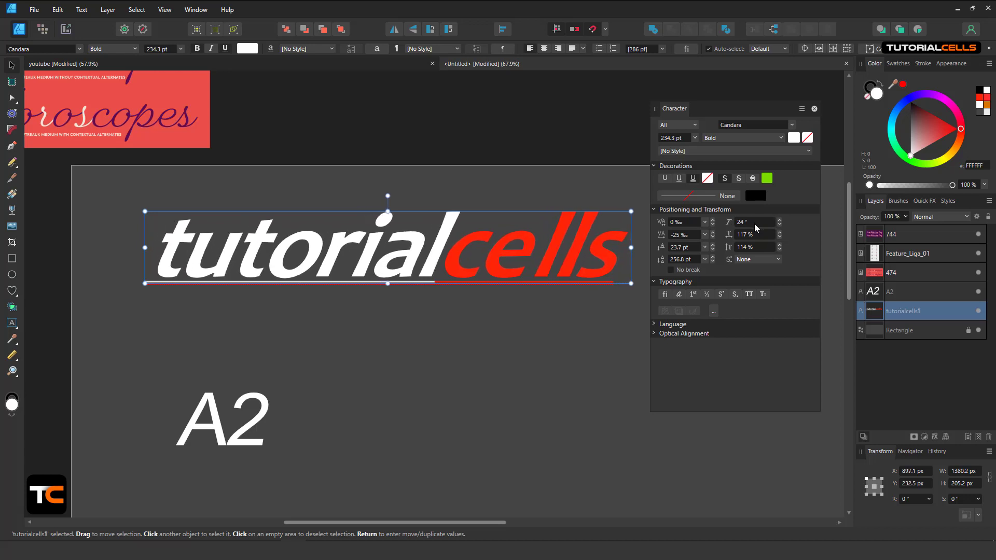
scroll(754, 223, "down", 20)
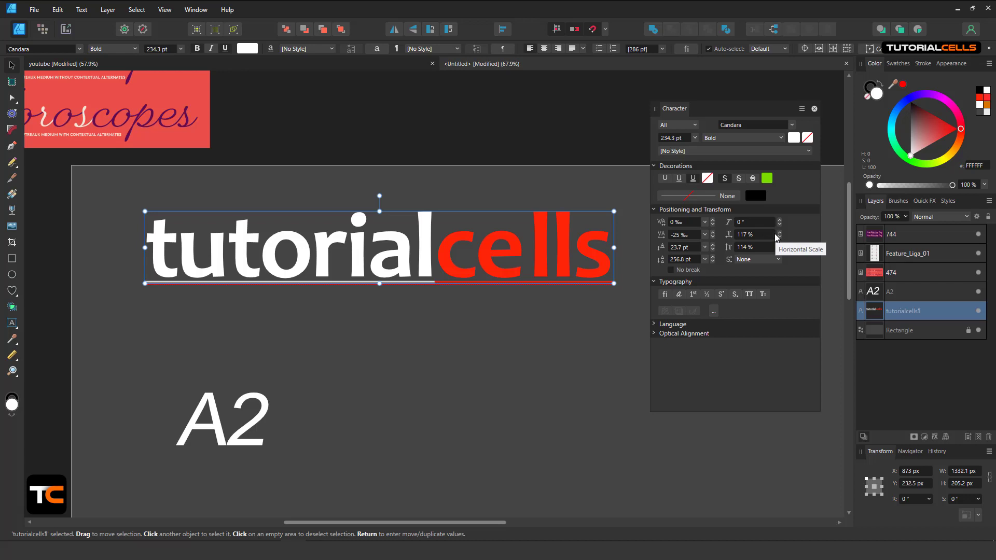
Stretch the text to 127 % horizontal and 107 % vertical scale, keeping Super/Subscript at None.
left_click(770, 233)
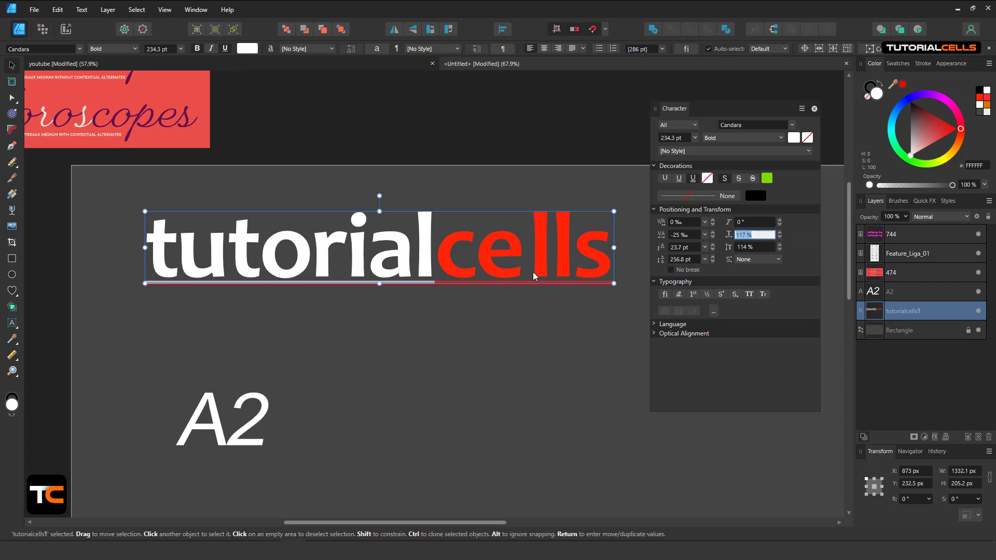
scroll(525, 277, "down", 2)
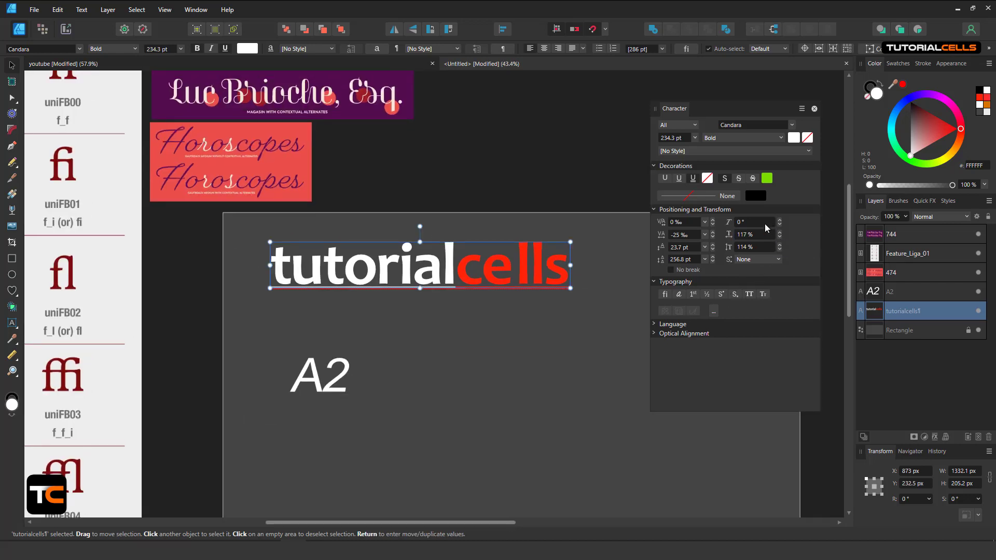
scroll(758, 238, "up", 5)
scroll(759, 239, "up", 4)
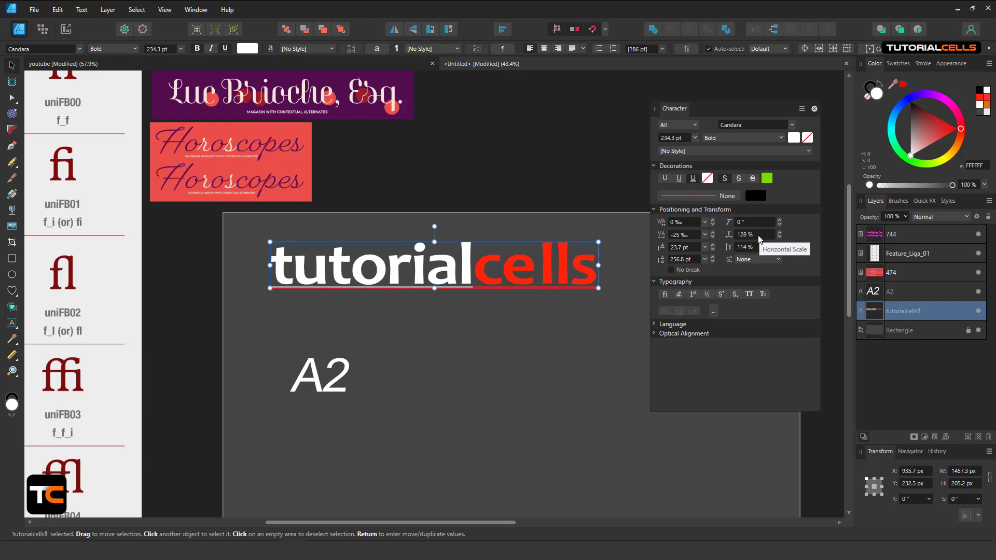
scroll(759, 239, "down", 2)
scroll(759, 237, "up", 3)
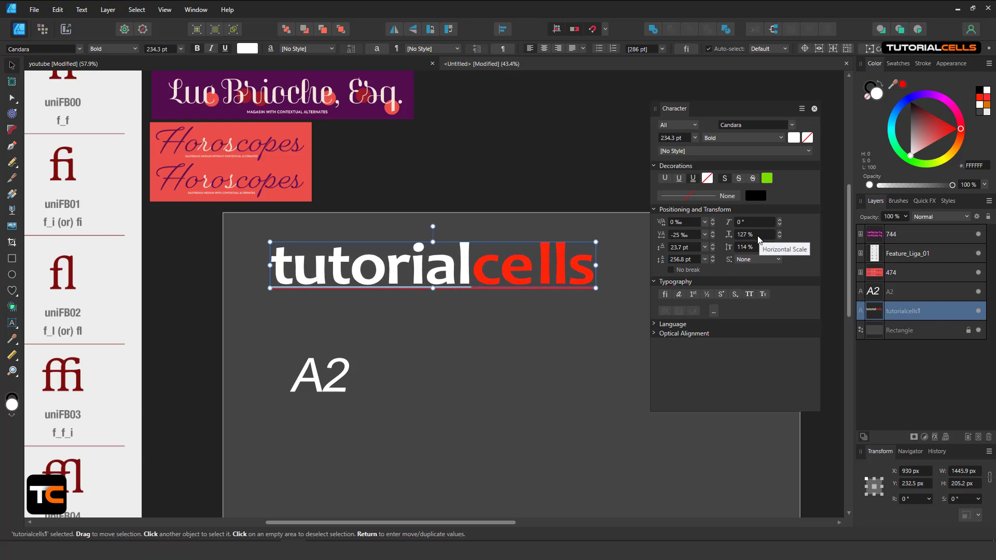
scroll(758, 248, "up", 10)
scroll(757, 248, "down", 14)
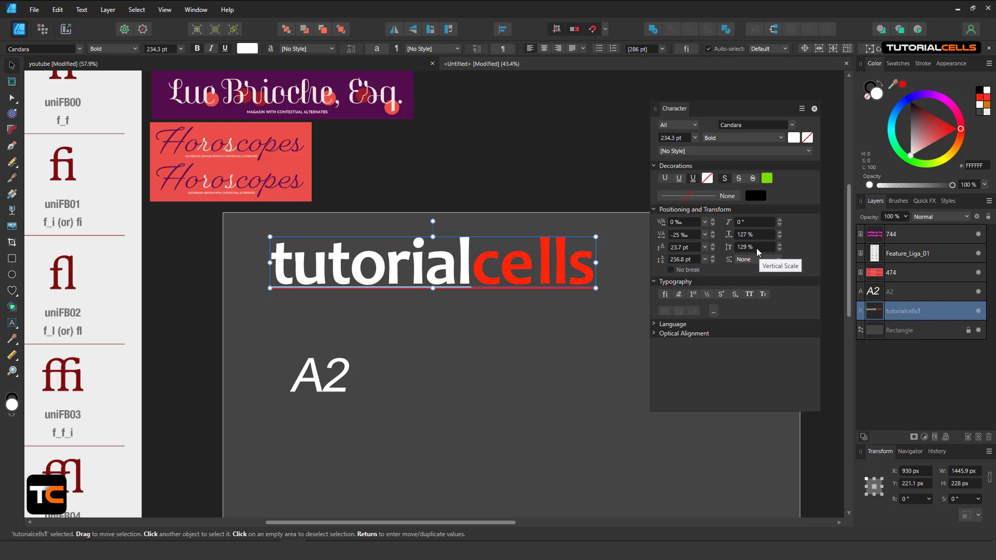
scroll(757, 248, "down", 3)
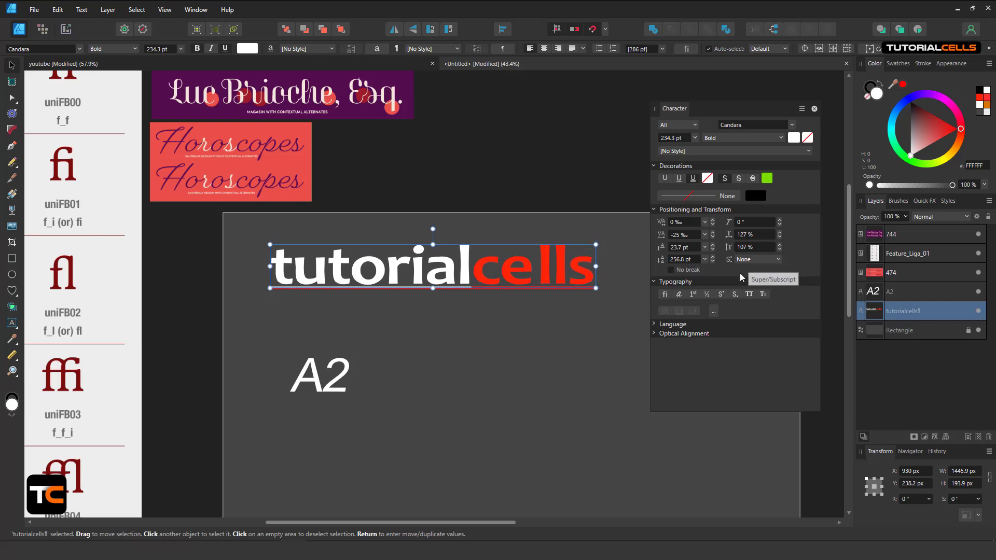
left_click(752, 260)
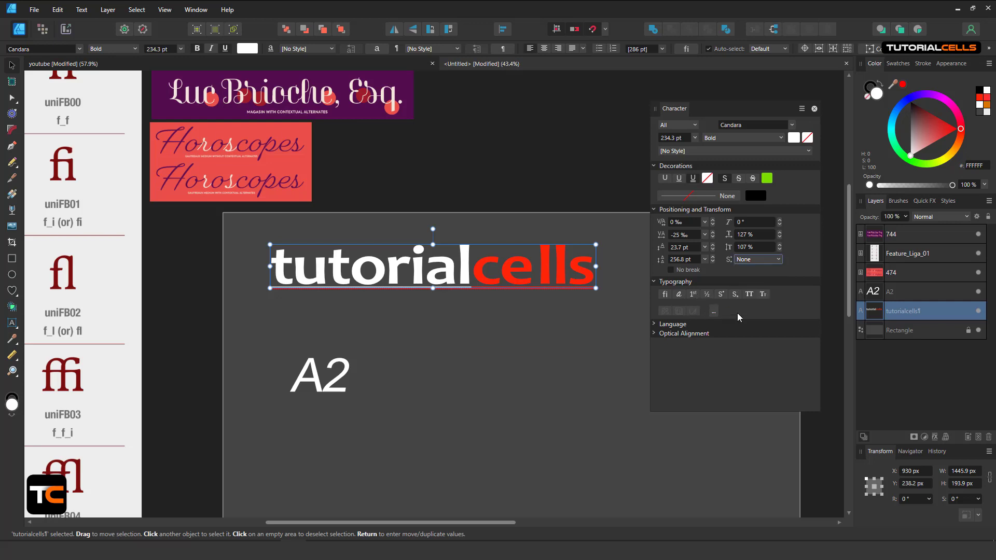
Keep the baseline at None, move A2 beneath the title, and set tutorialcells to All Caps.
left_click(739, 318)
left_click_drag(324, 388, 444, 347)
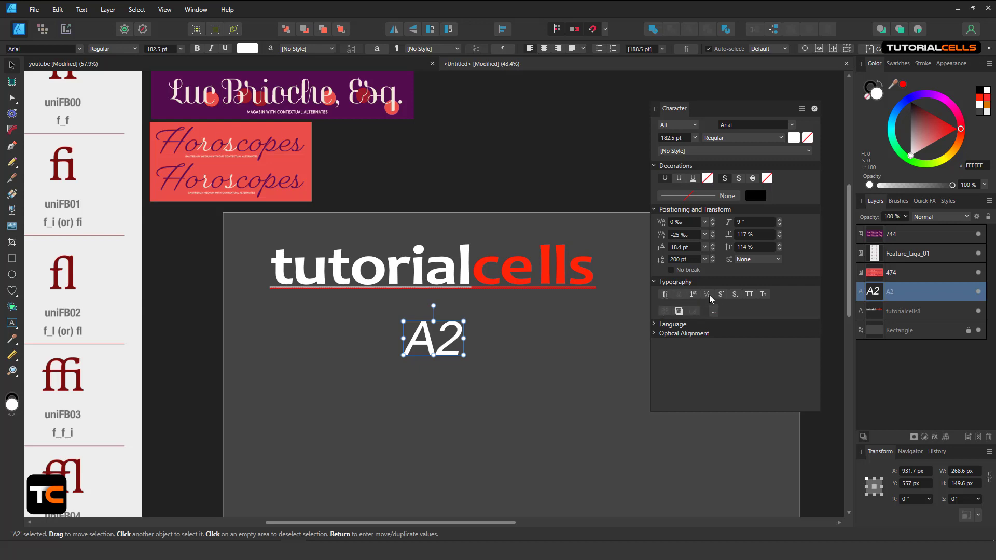
left_click(441, 277)
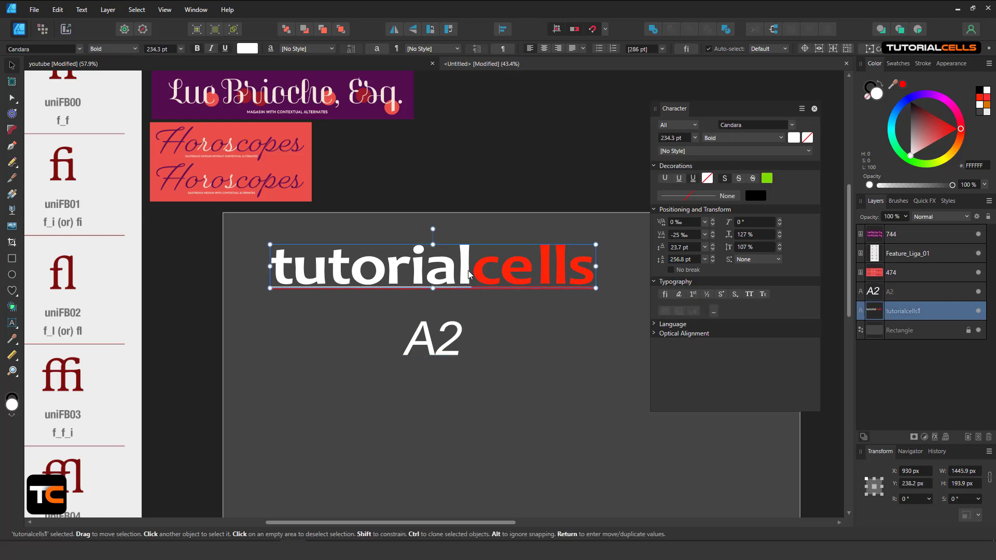
double_click(471, 273)
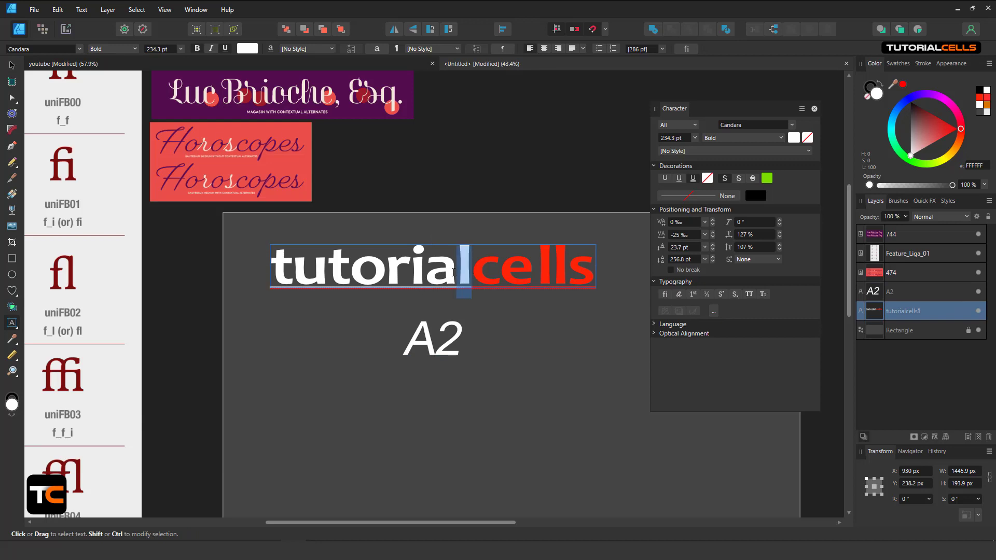
left_click_drag(471, 273, 434, 275)
double_click(441, 274)
triple_click(441, 275)
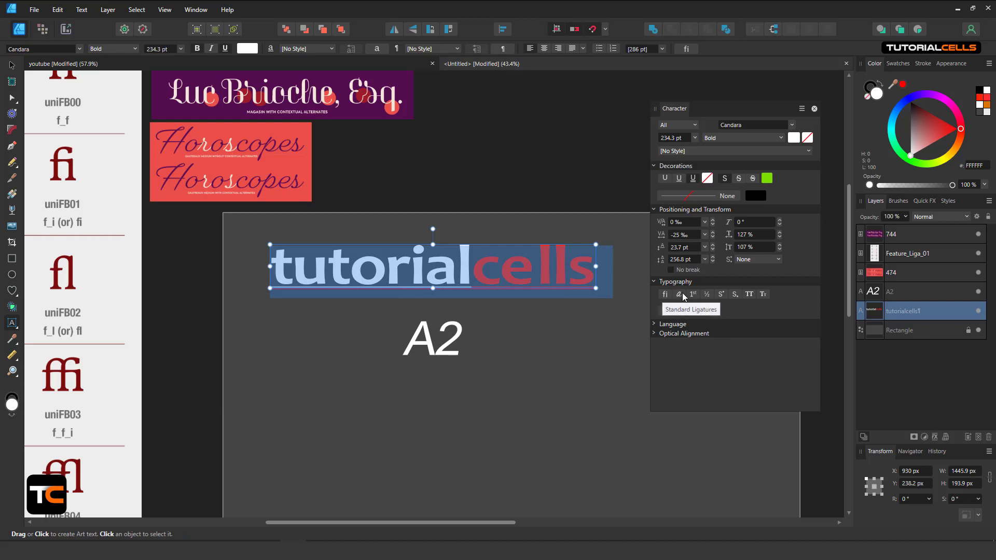
left_click(749, 294)
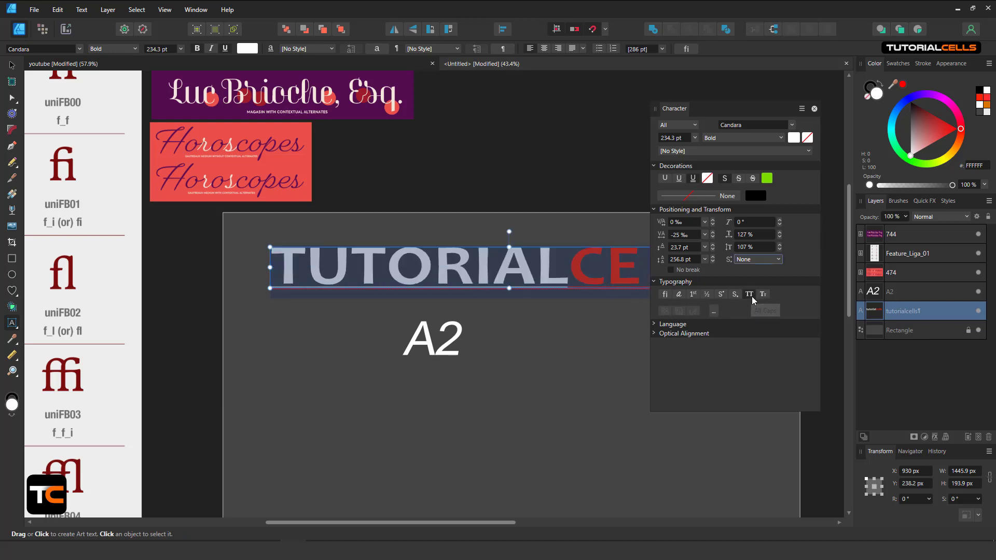
Apply Small Caps to UTORIALCELLS, leaving only the first T full height.
scroll(520, 279, "down", 2)
double_click(521, 278)
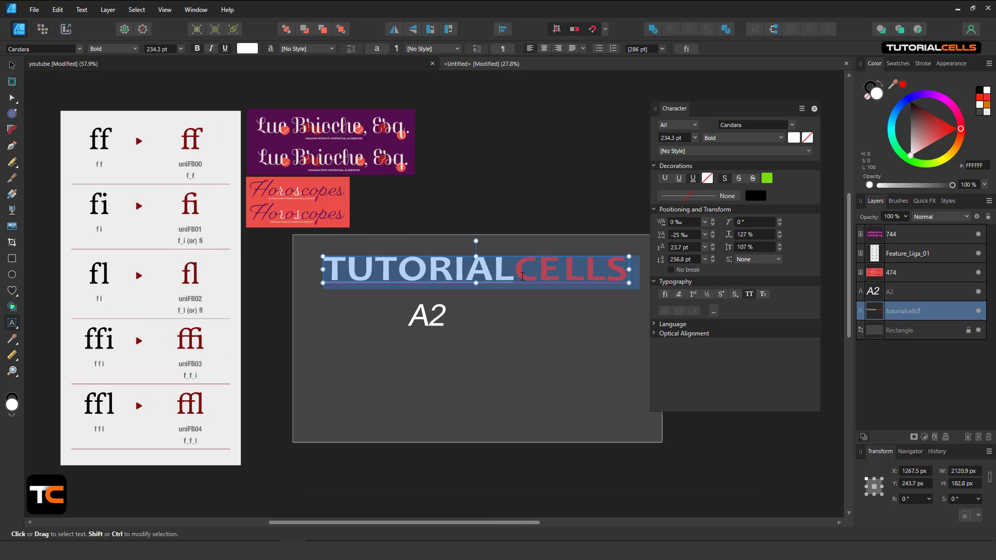
scroll(520, 279, "up", 1)
scroll(475, 273, "right", 3)
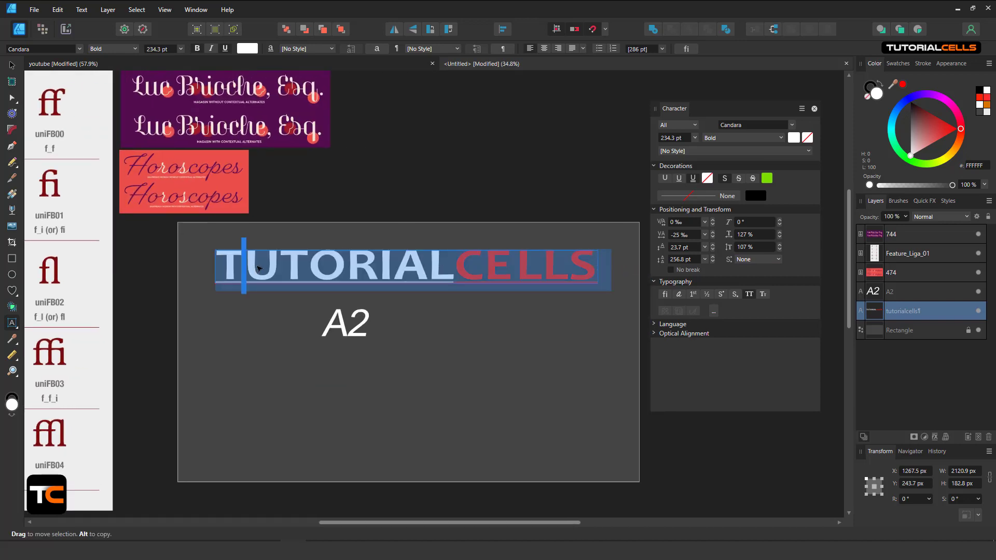
left_click(260, 265)
left_click_drag(253, 266, 603, 264)
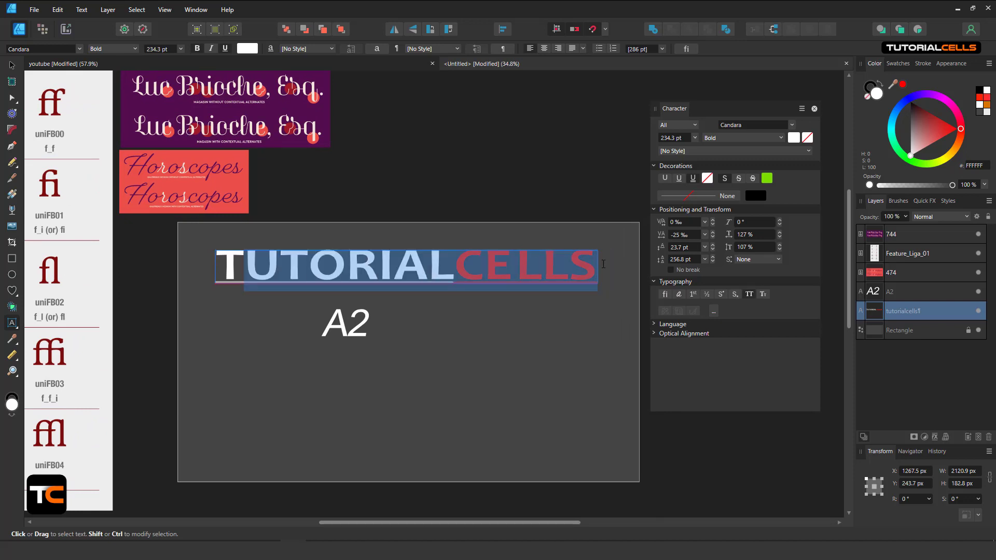
left_click(765, 294)
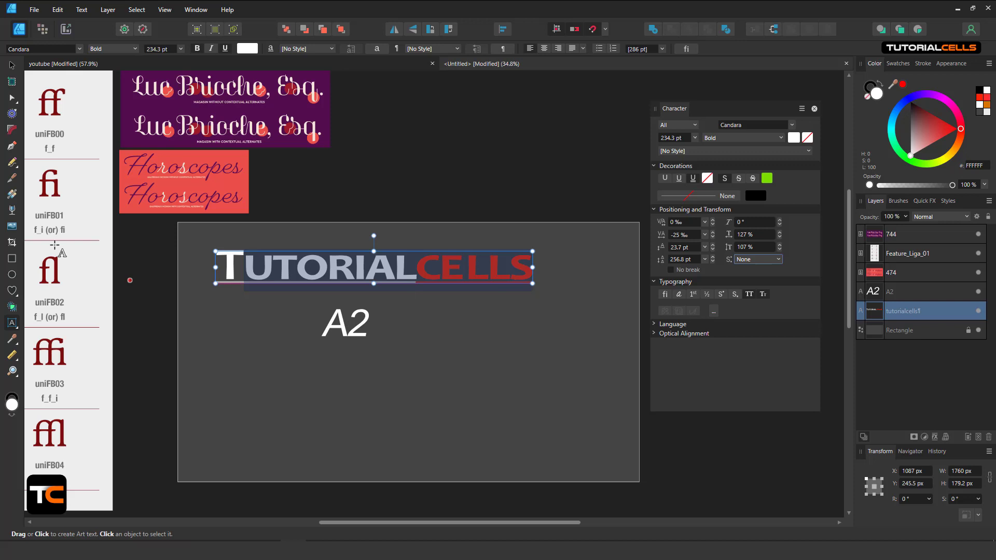
key("Escape")
Move the A2 text further to the right.
left_click(334, 323)
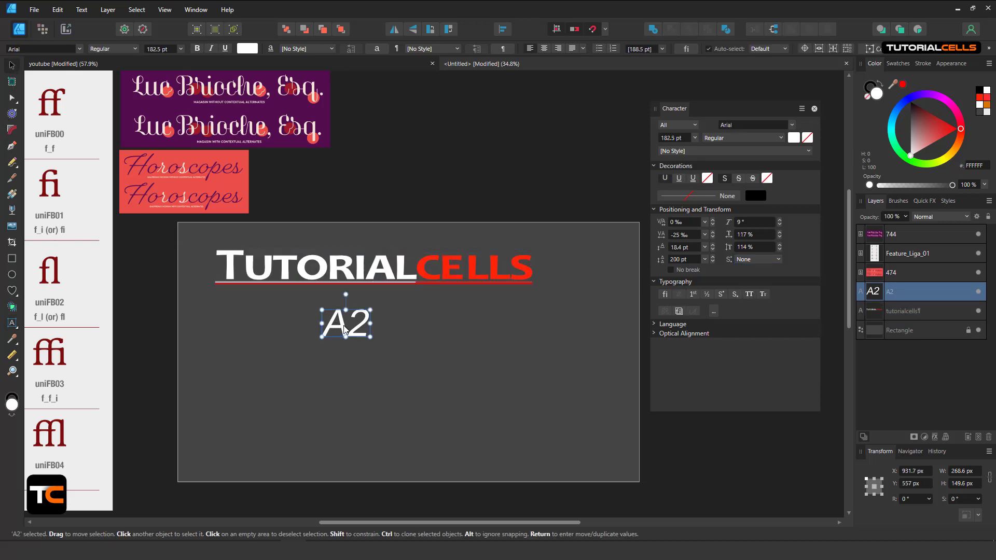
left_click_drag(347, 331, 428, 326)
scroll(434, 327, "up", 3)
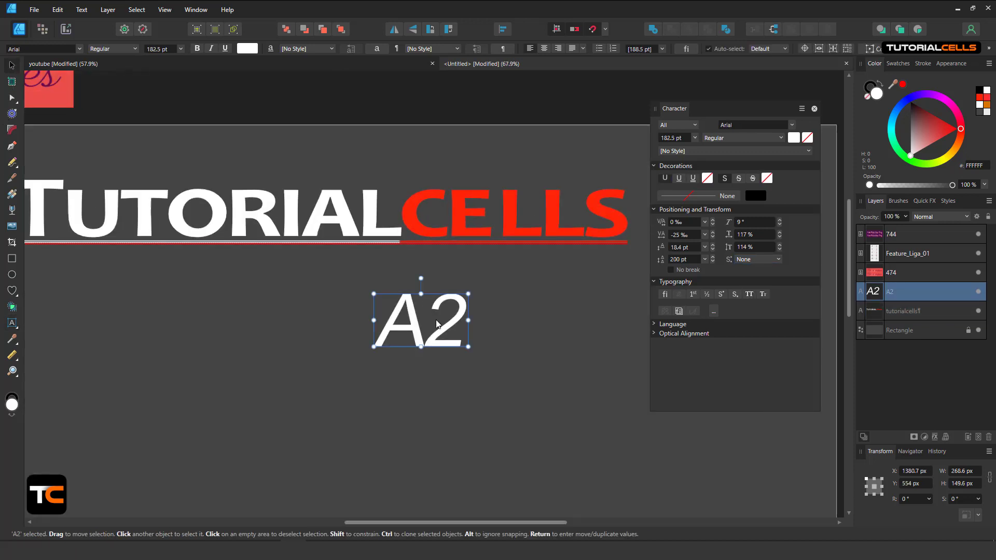
Make the 2 in A2 a superscript, then set it back to normal.
double_click(437, 323)
double_click(437, 322)
left_click(437, 323)
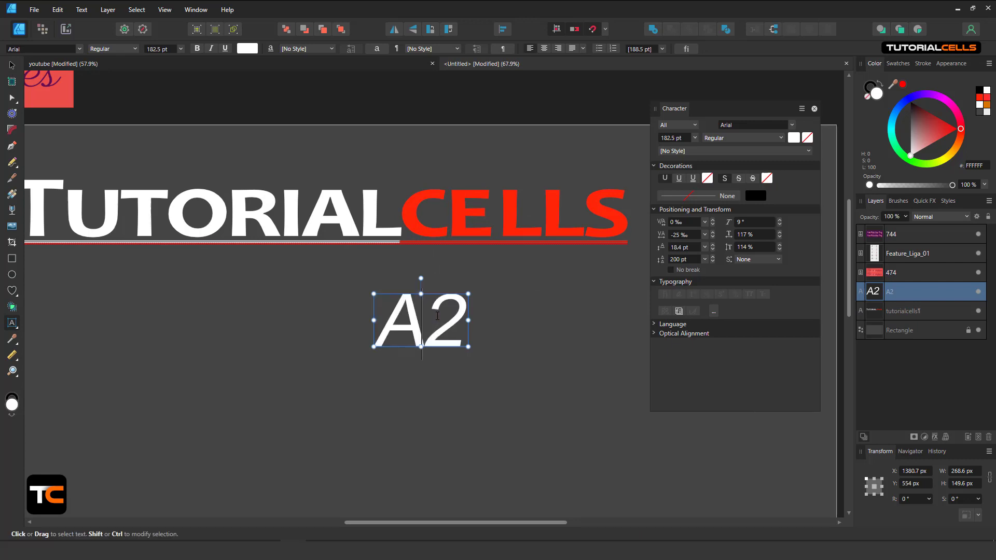
left_click(465, 321, "shift")
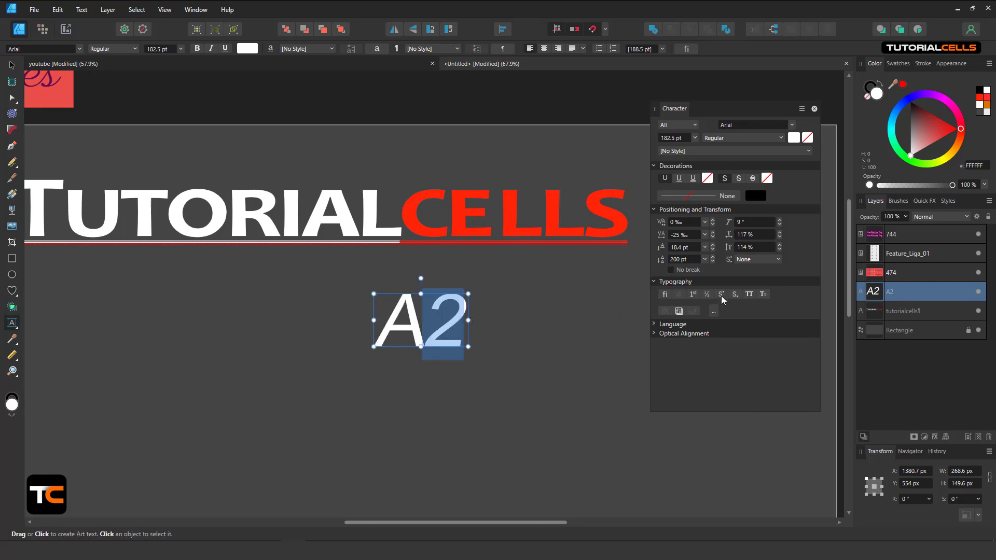
left_click(736, 298)
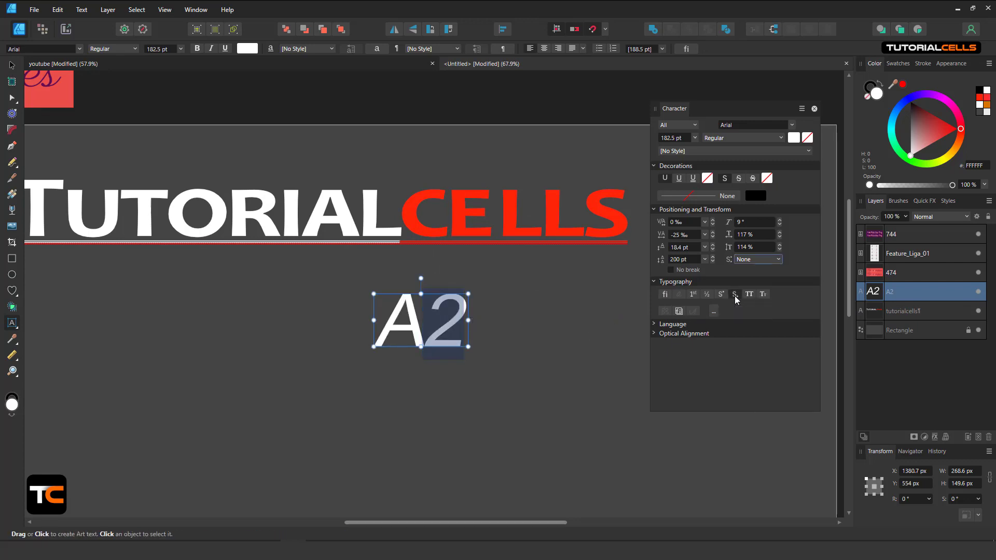
left_click(722, 295)
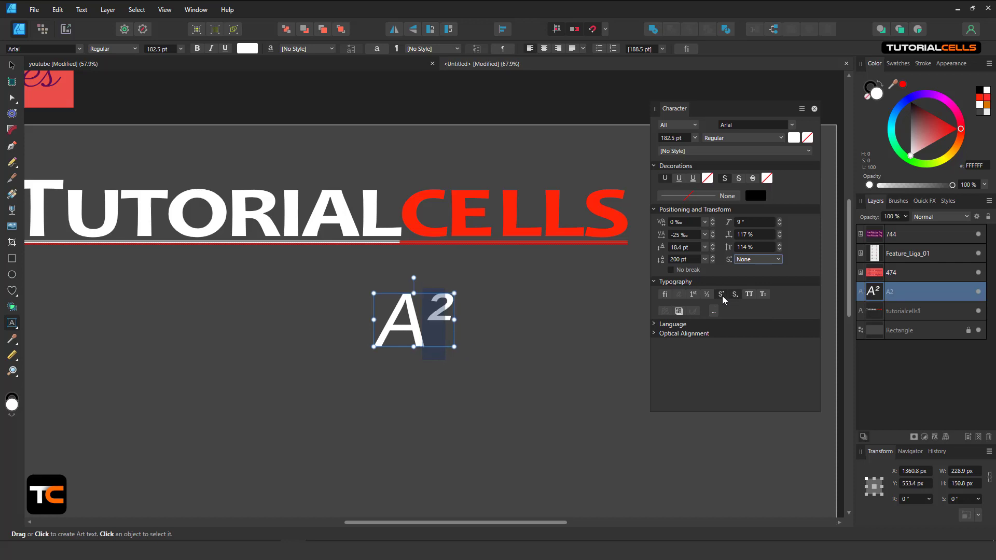
left_click(723, 295)
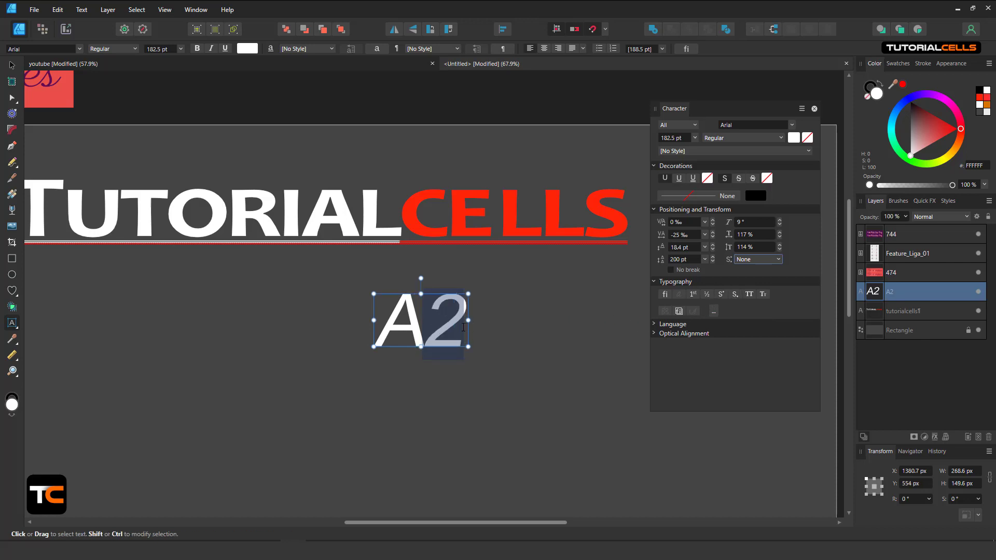
left_click(416, 329)
Replace A2 with 1/2 and apply Fractions to show it as a stacked ½ glyph.
double_click(416, 329)
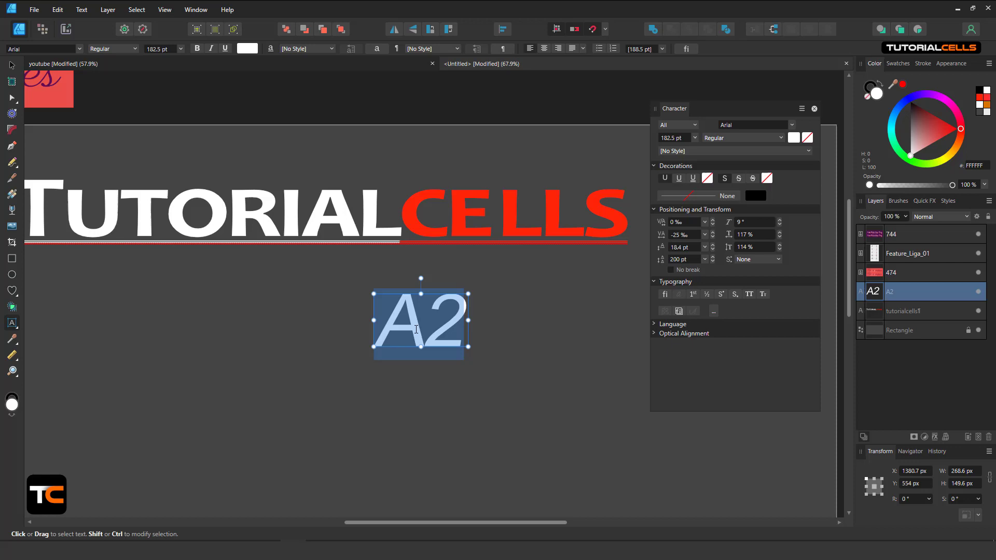
type("1/2")
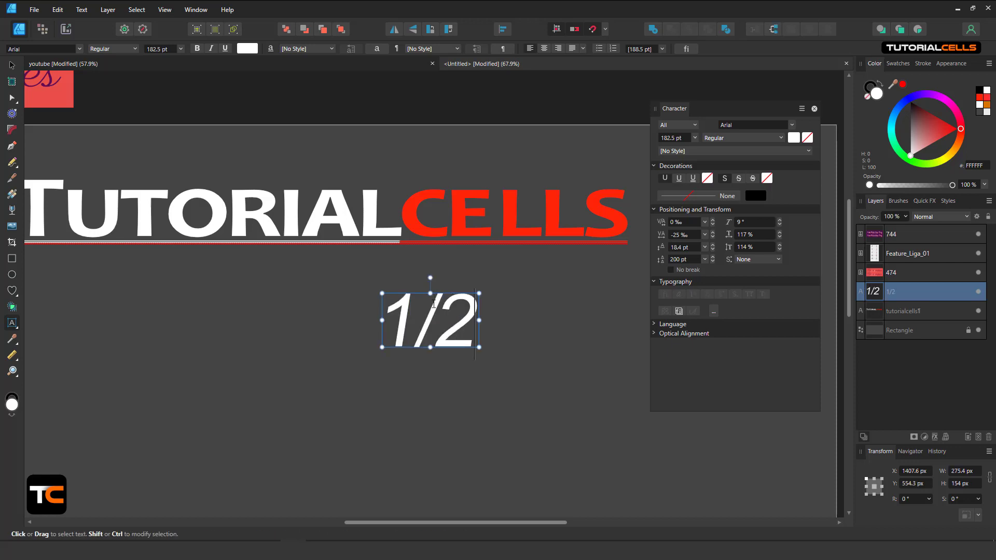
left_click(435, 306, "shift")
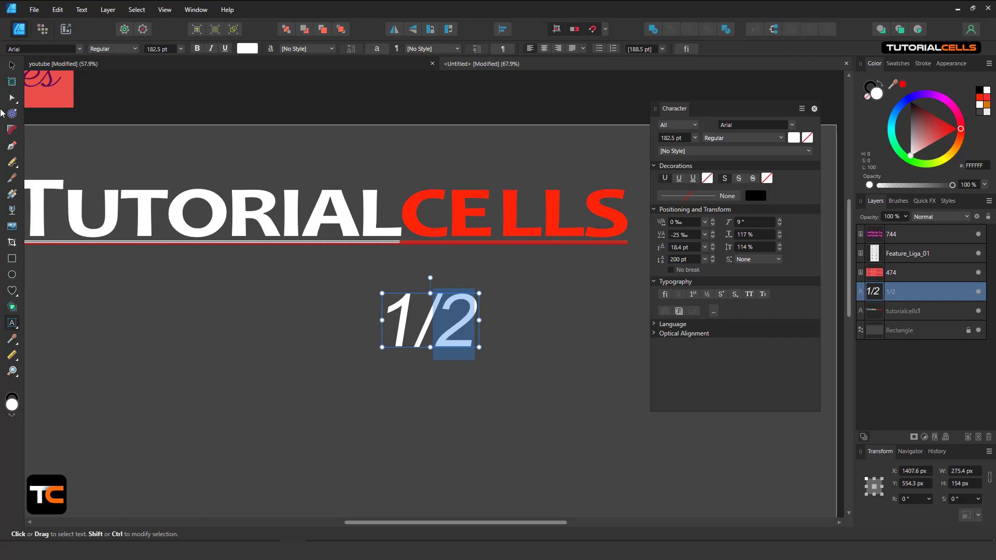
left_click(12, 66)
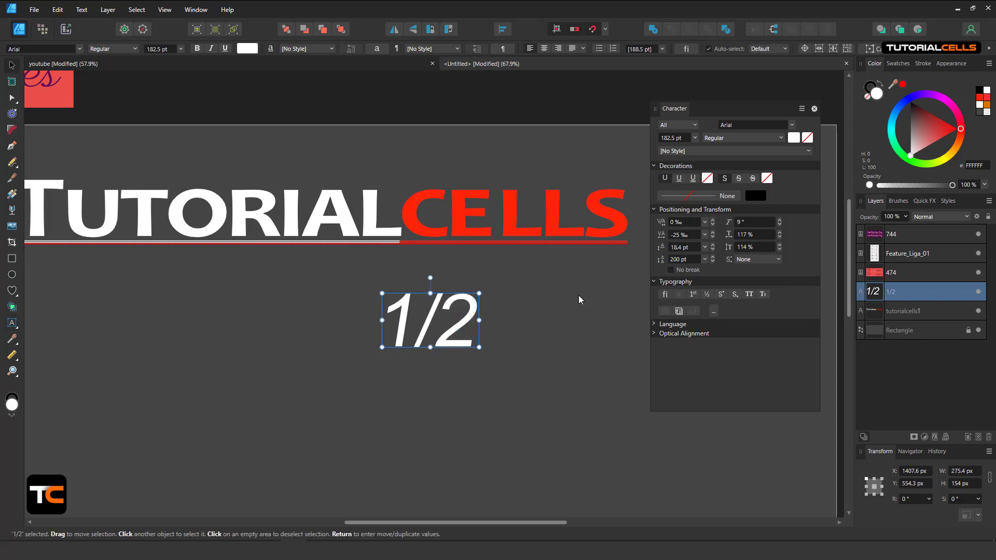
left_click(707, 294)
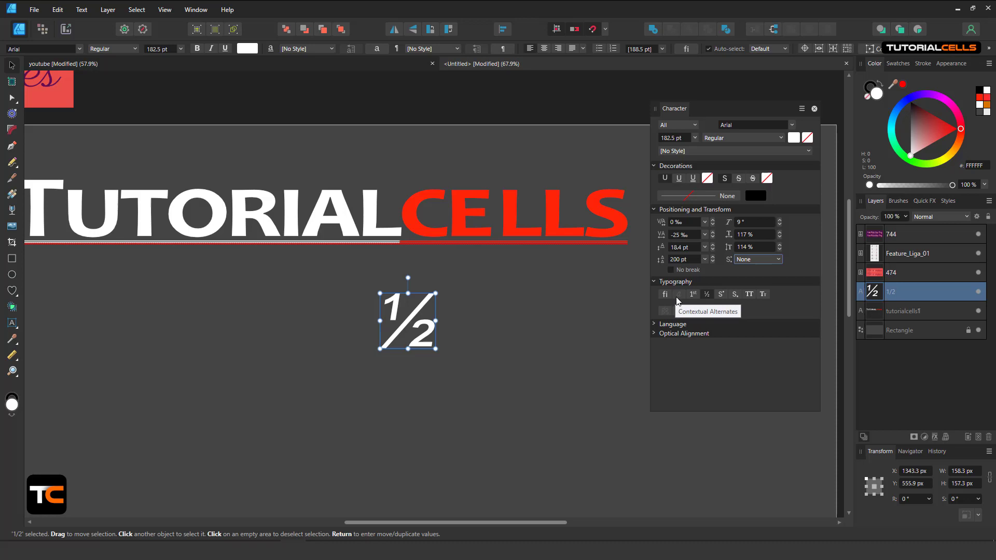
scroll(372, 216, "down", 5)
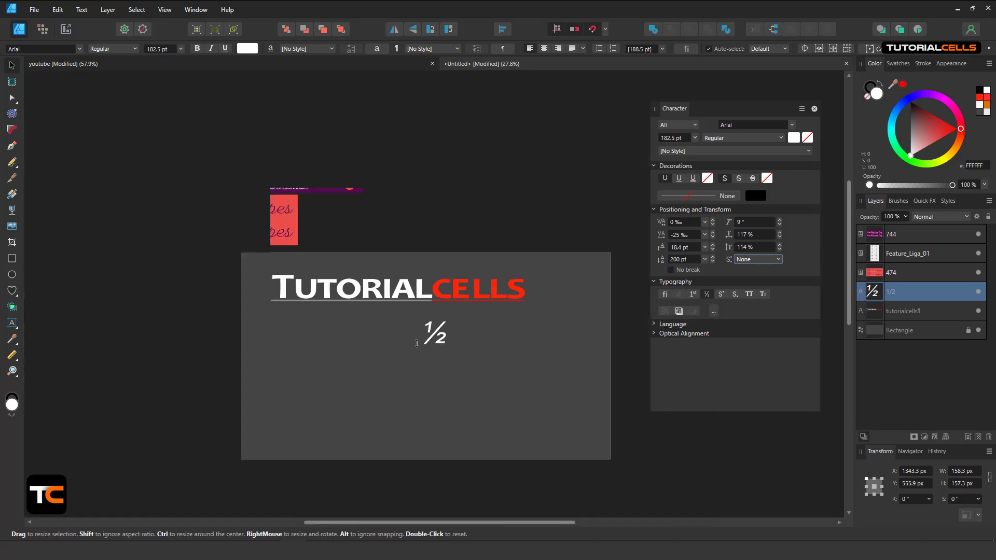
scroll(372, 216, "up", 2)
scroll(372, 216, "up", 4)
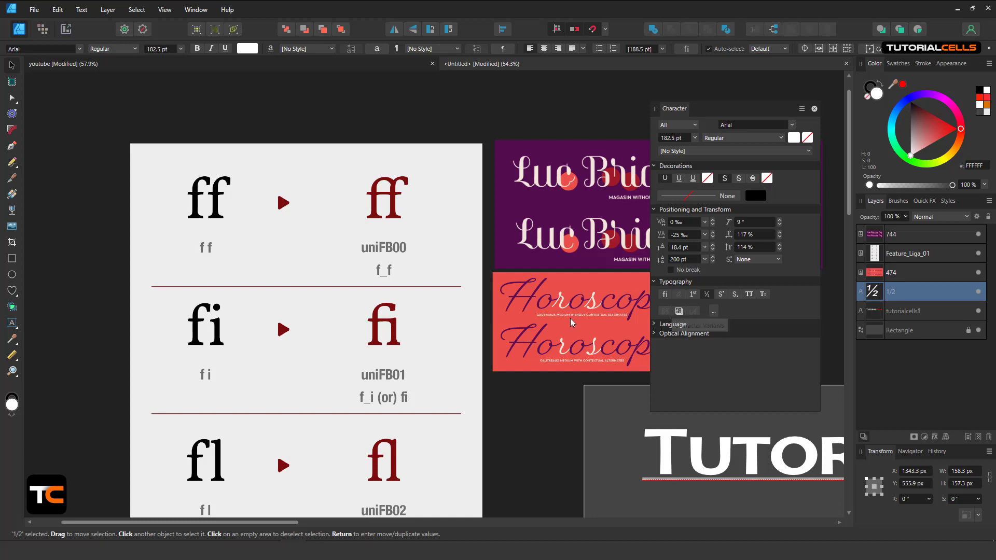
scroll(524, 291, "up", 3, "ctrl")
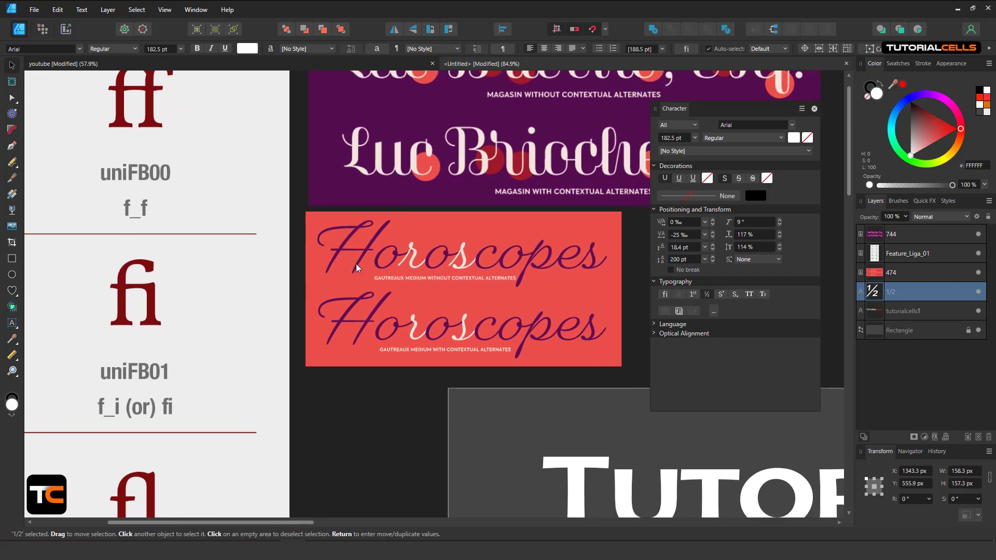
left_click_drag(356, 263, 528, 272)
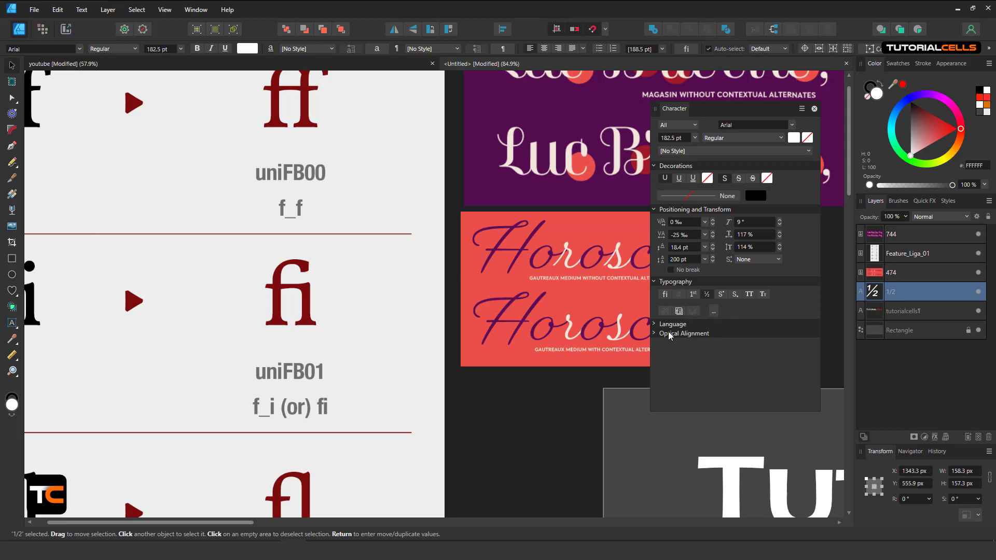
scroll(292, 284, "down", 3)
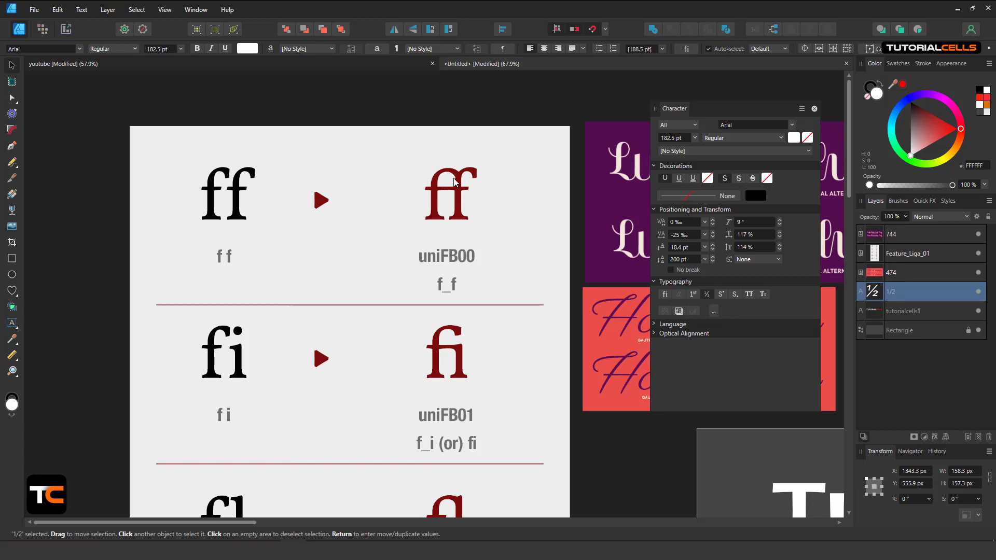
scroll(449, 240, "down", 2)
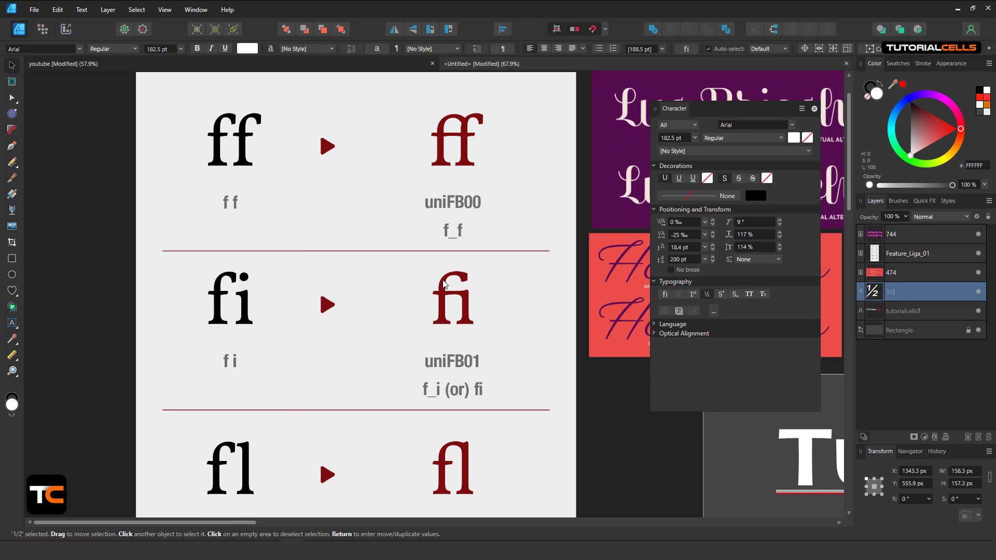
left_click_drag(440, 362, 423, 255)
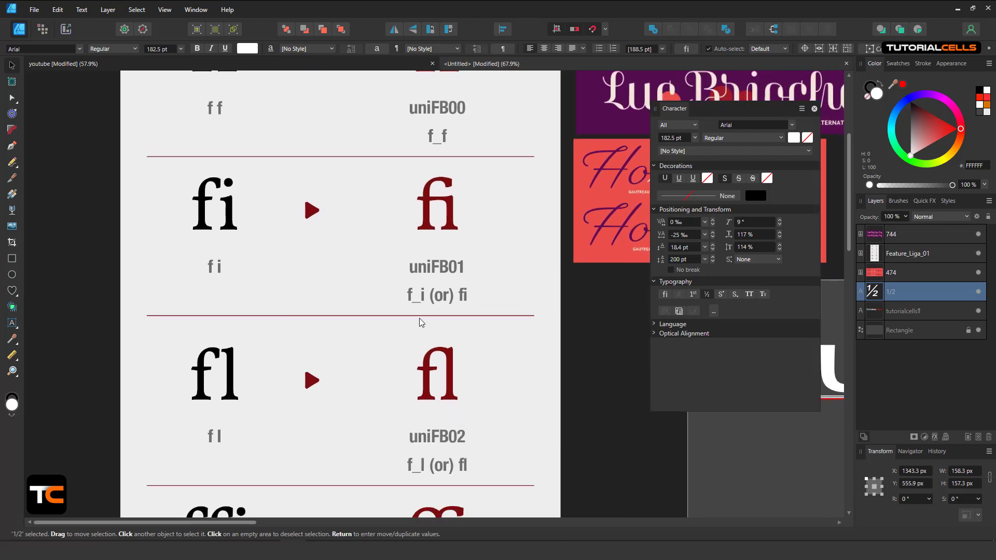
left_click_drag(436, 337, 192, 328)
scroll(444, 292, "down", 2)
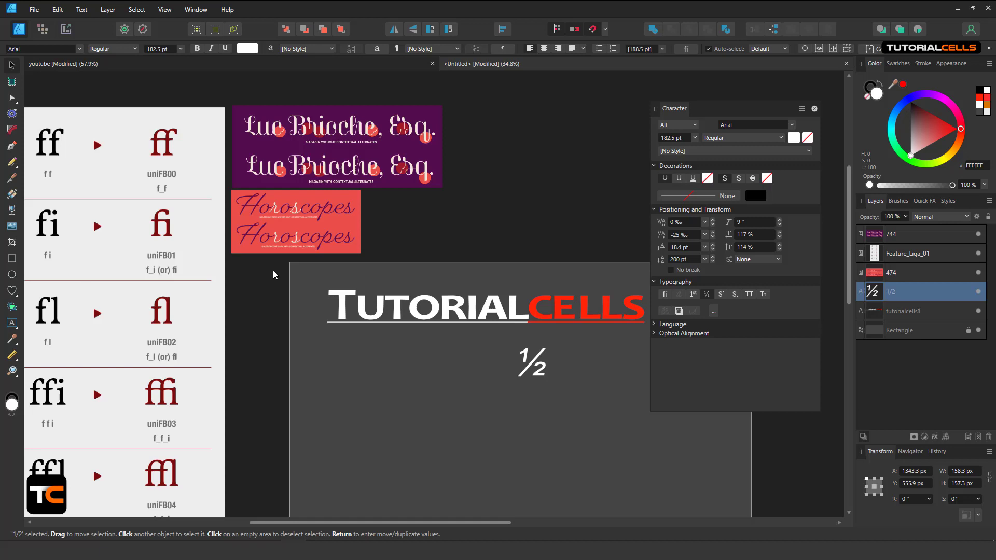
Browse the font list and apply CommercialScript BT to the TUTORIALCELLS title.
left_click(337, 307)
scroll(467, 312, "right", 3)
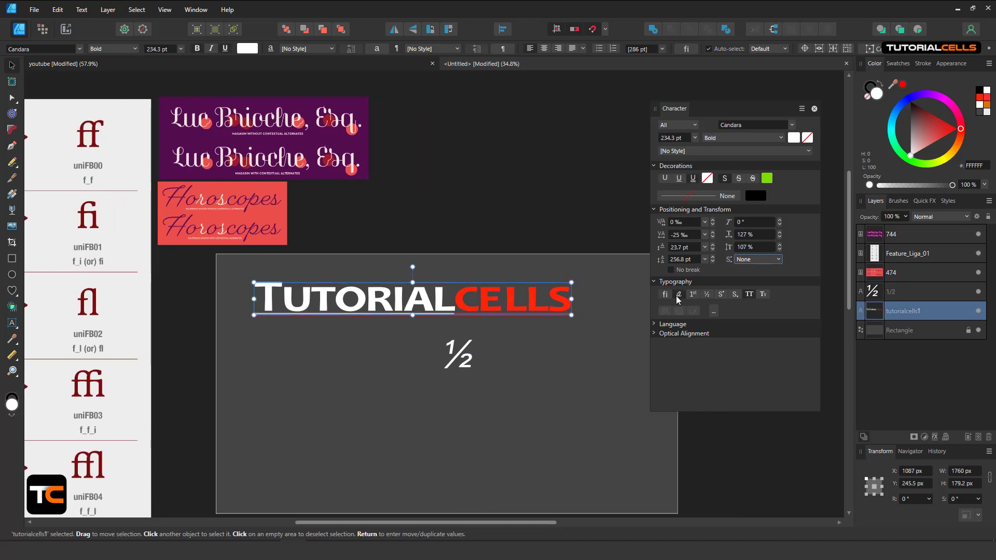
left_click(79, 49)
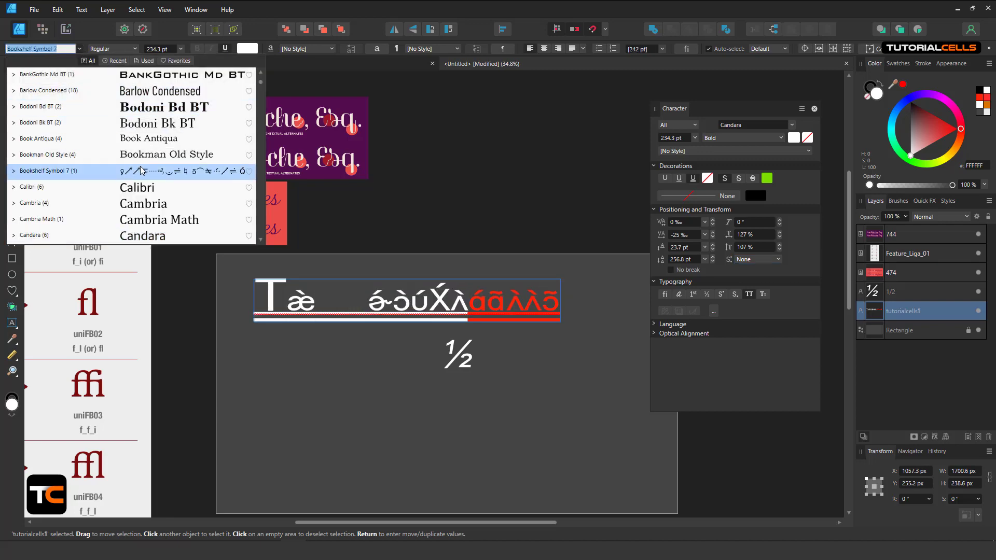
scroll(141, 171, "down", 3)
scroll(185, 141, "up", 7)
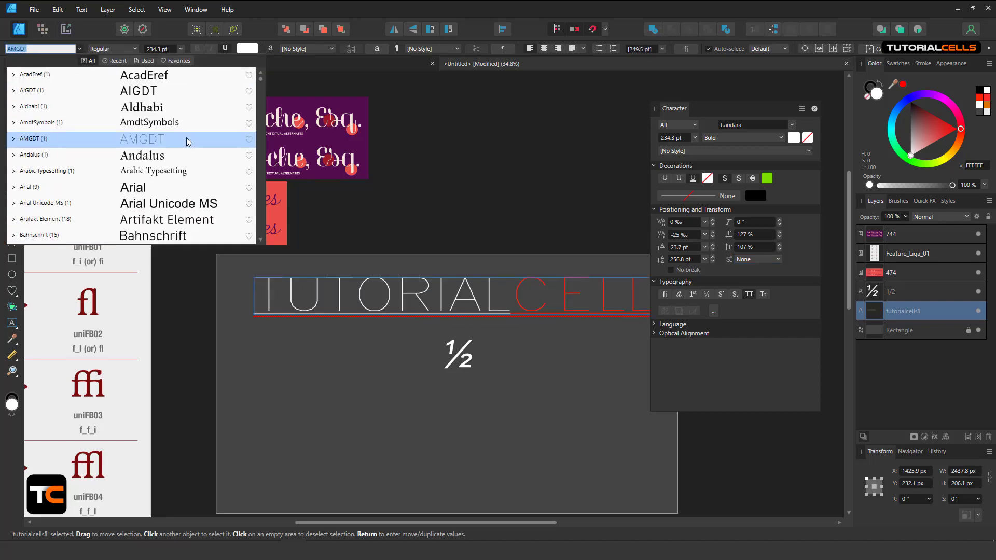
scroll(184, 172, "down", 5)
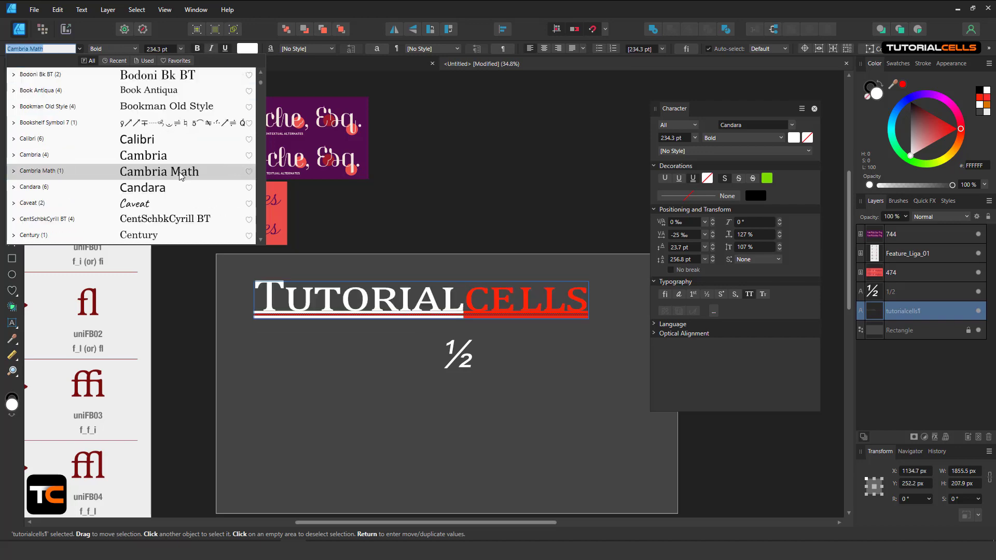
scroll(178, 174, "down", 3)
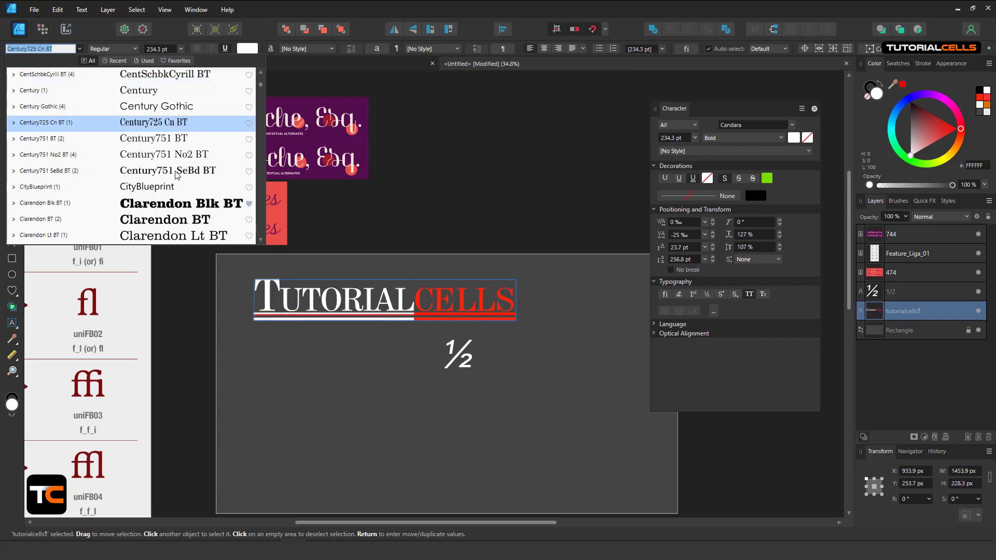
scroll(175, 177, "down", 3)
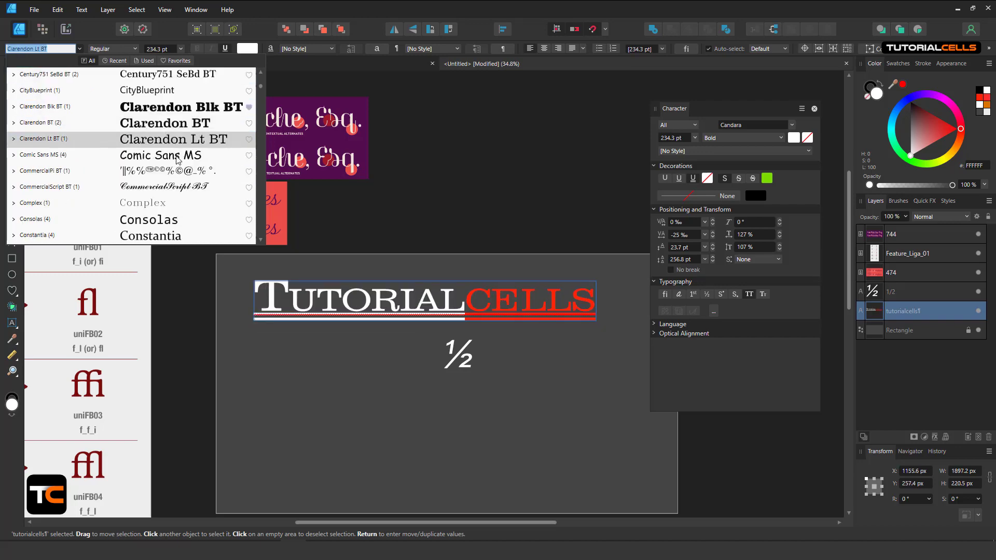
left_click(170, 185)
scroll(481, 309, "up", 3)
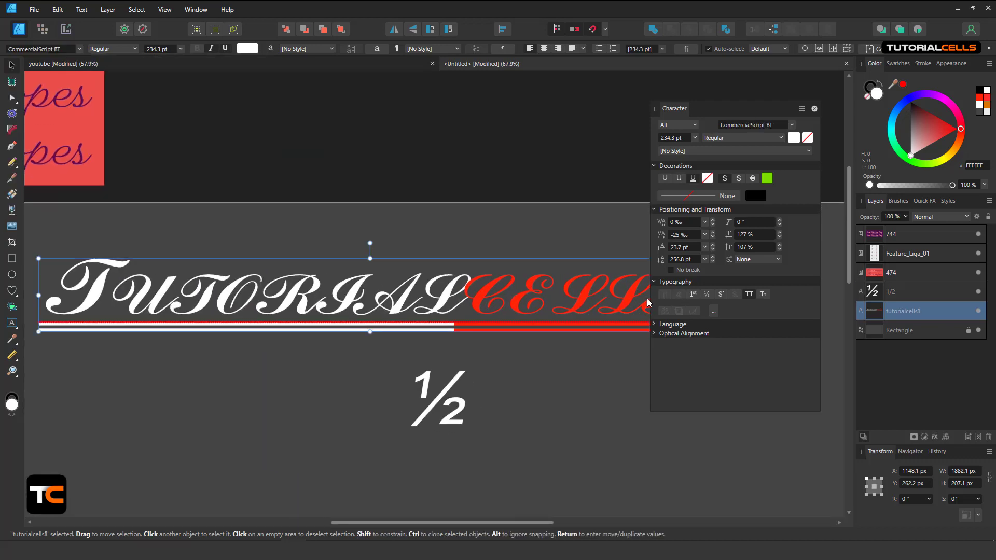
Nudge the title slightly up-right and turn off All Caps so it reads lowercase.
double_click(597, 306)
key("ctrl+a")
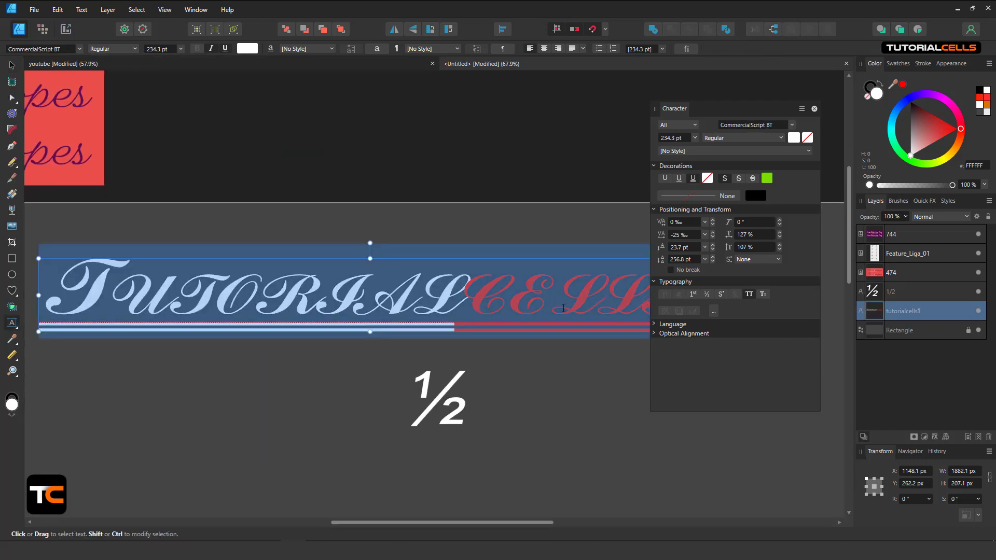
scroll(563, 308, "down", 2)
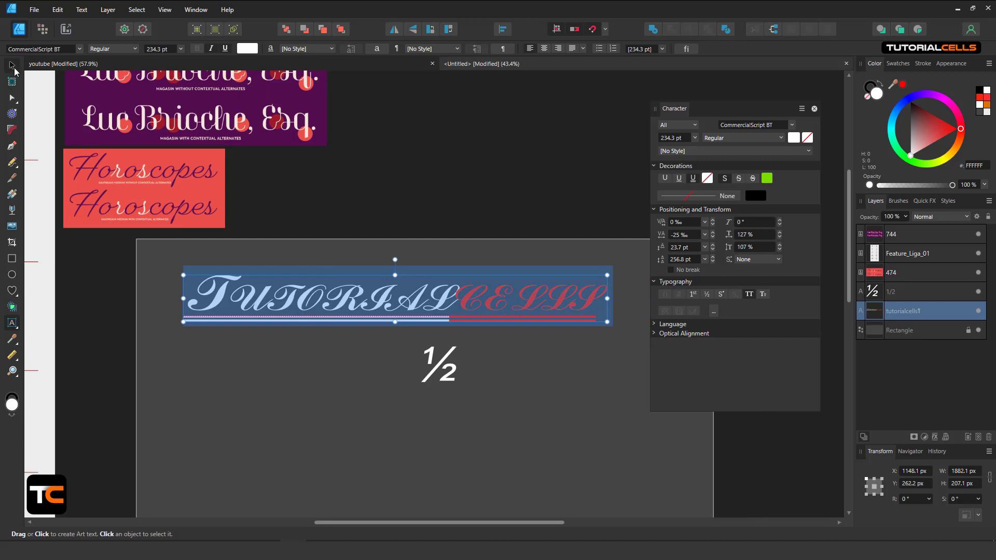
left_click(11, 64)
left_click_drag(363, 298, 371, 294)
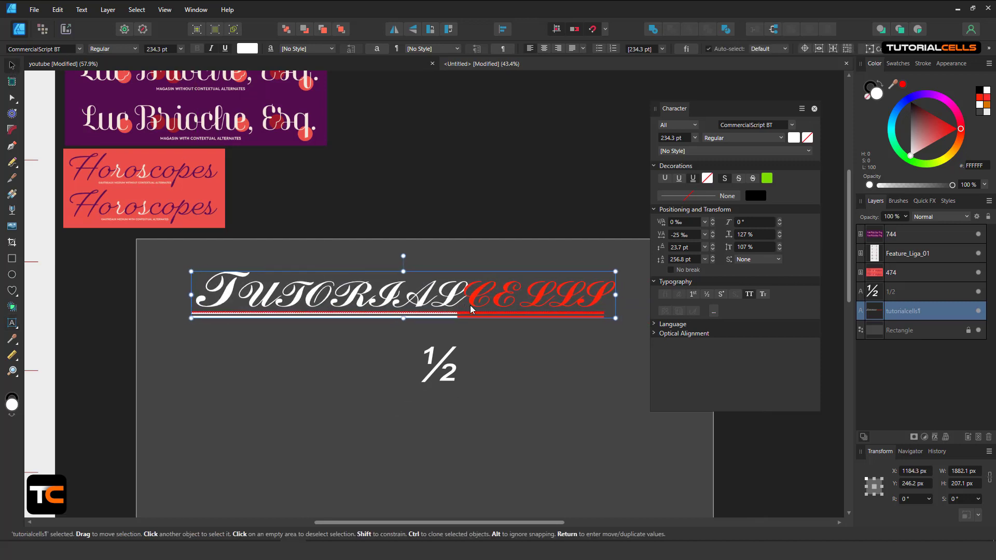
left_click(749, 294)
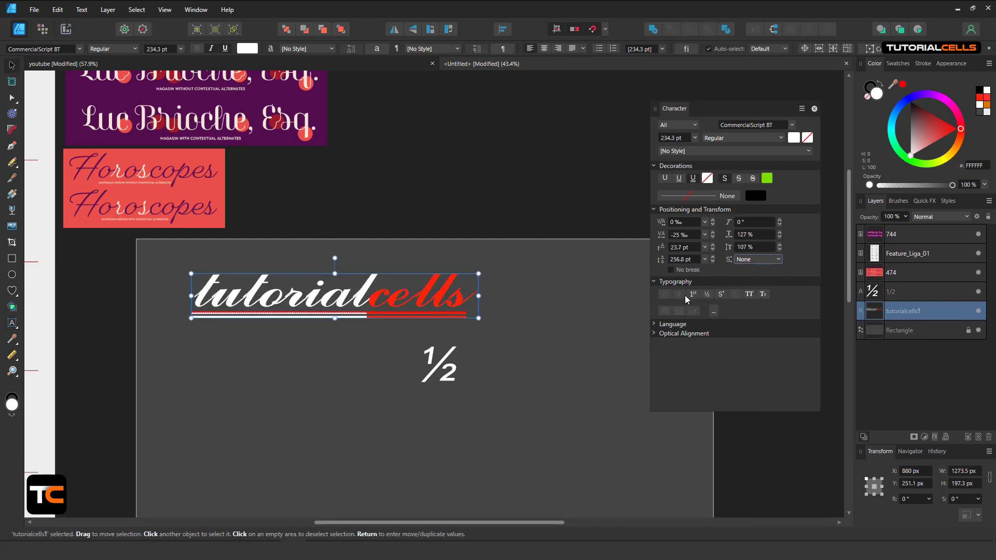
Try Comic Sans MS on the title, then revert to CommercialScript BT.
scroll(386, 303, "up", 2)
scroll(527, 306, "left", 2)
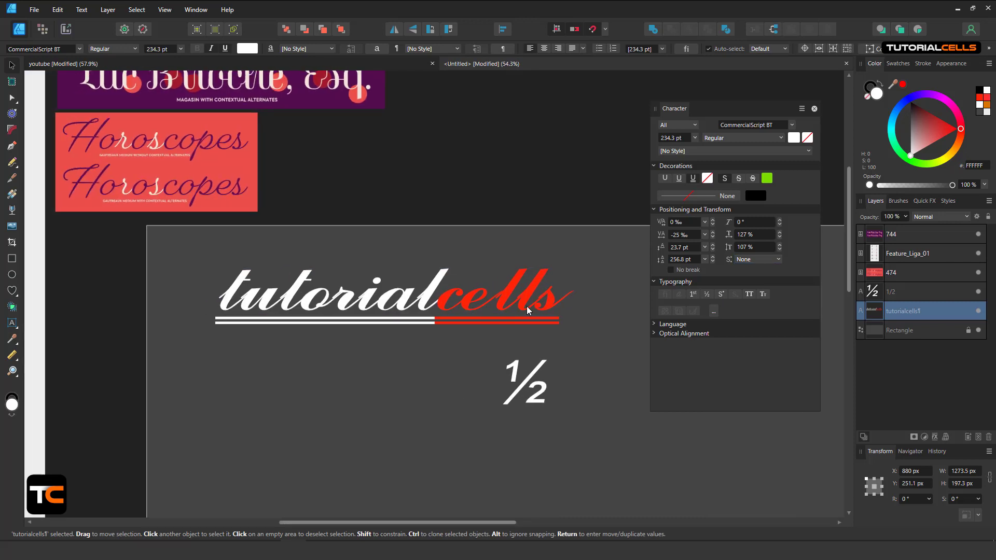
left_click(79, 49)
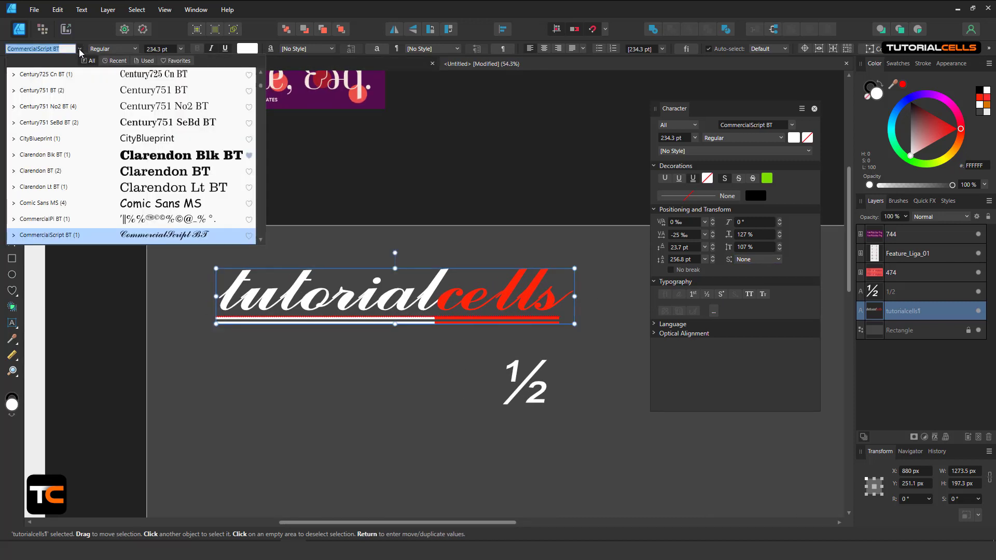
left_click(169, 204)
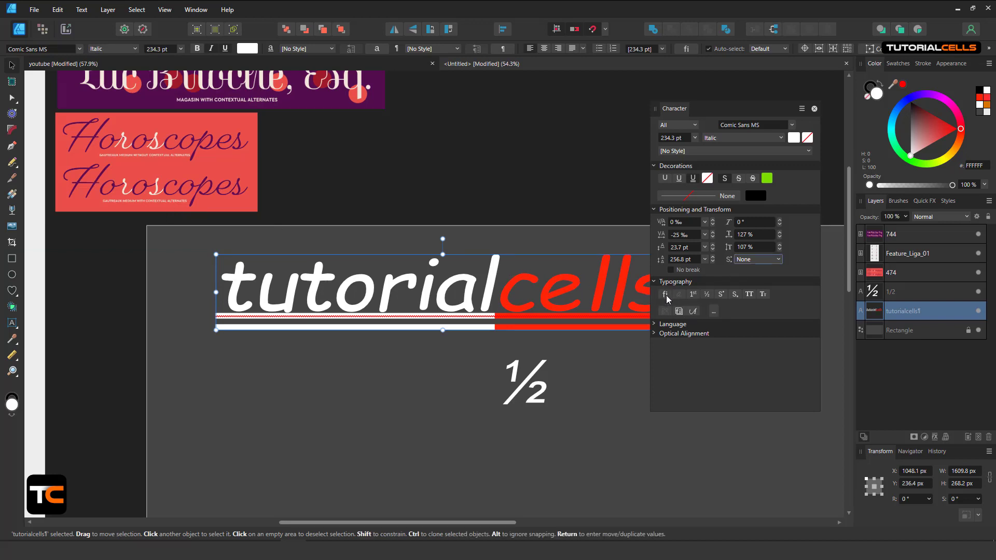
left_click(80, 49)
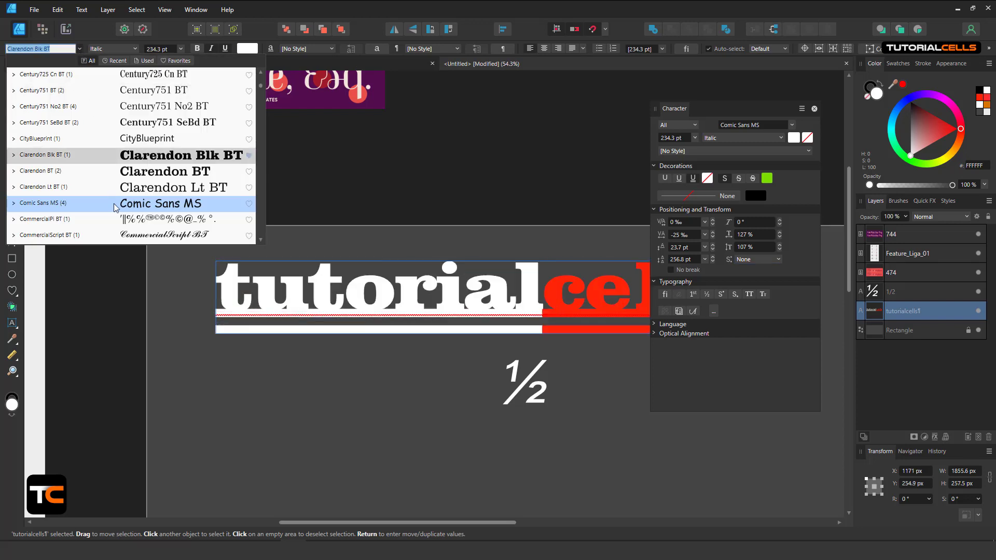
scroll(125, 236, "down", 1)
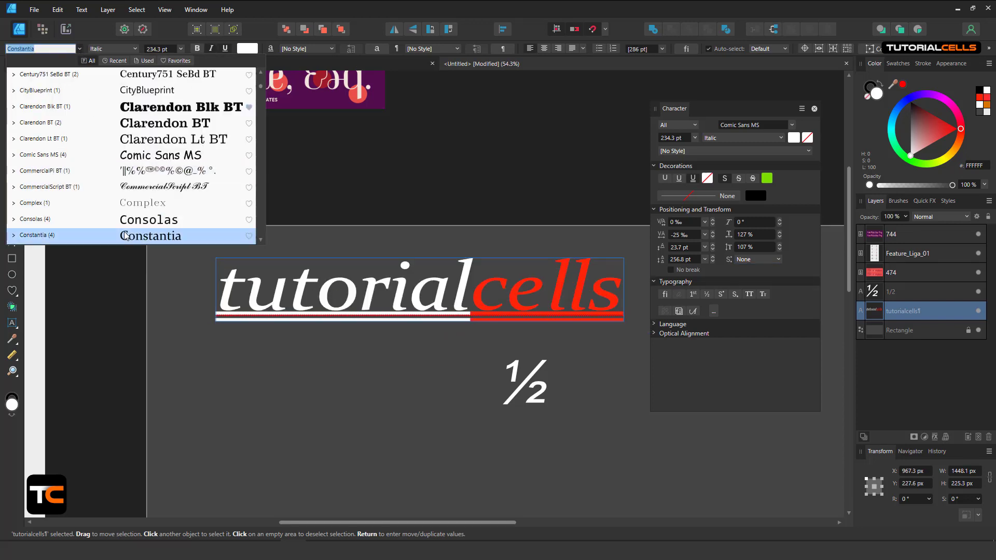
left_click(139, 185)
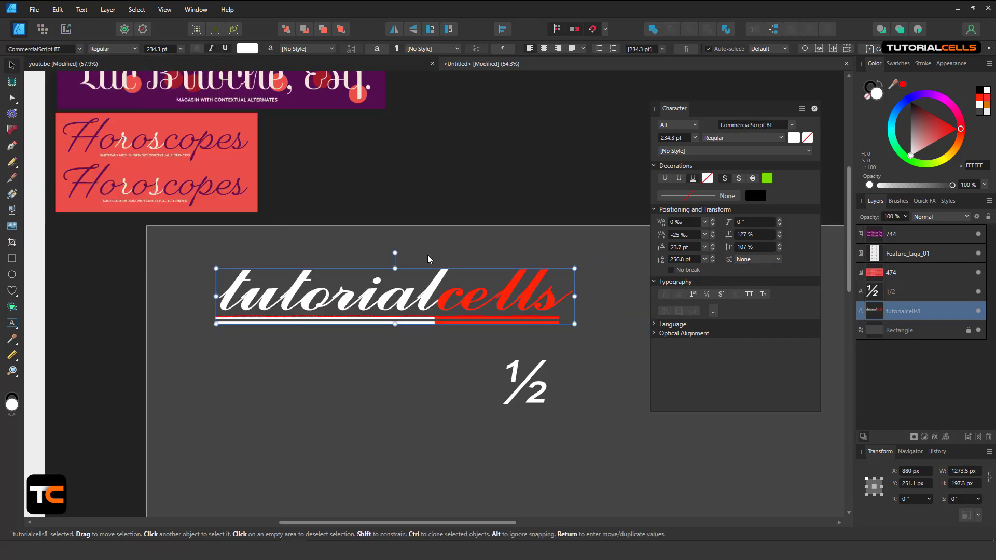
Apply Embassy BT Regular to the tutorialcells title.
left_click(80, 48)
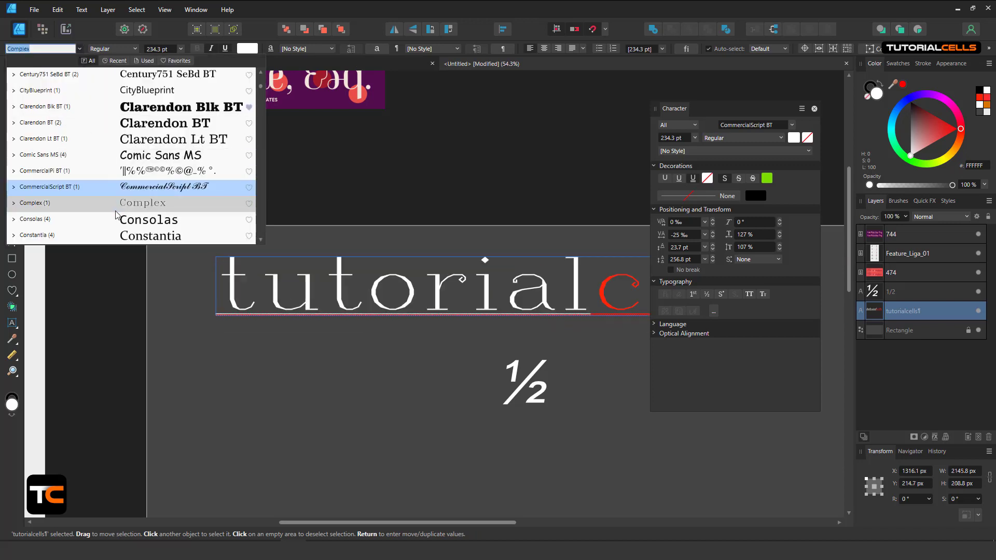
scroll(137, 205, "down", 2)
scroll(138, 204, "down", 3)
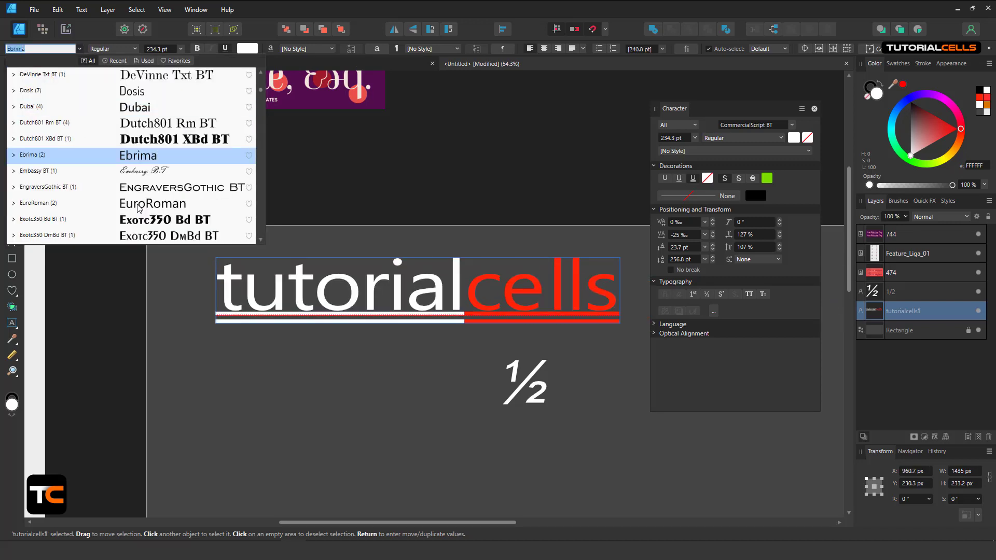
left_click(139, 174)
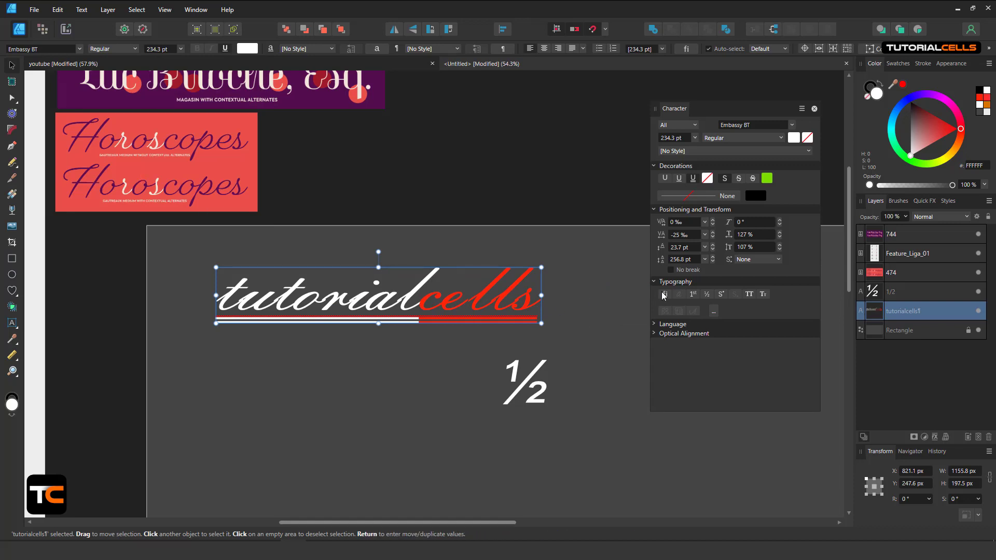
scroll(474, 308, "up", 3)
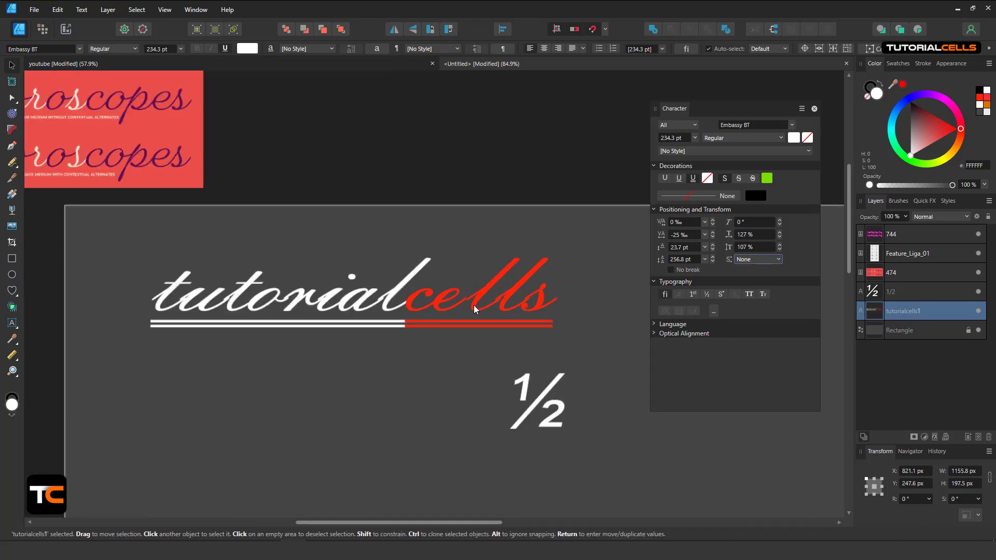
scroll(448, 291, "up", 1)
scroll(450, 291, "down", 6)
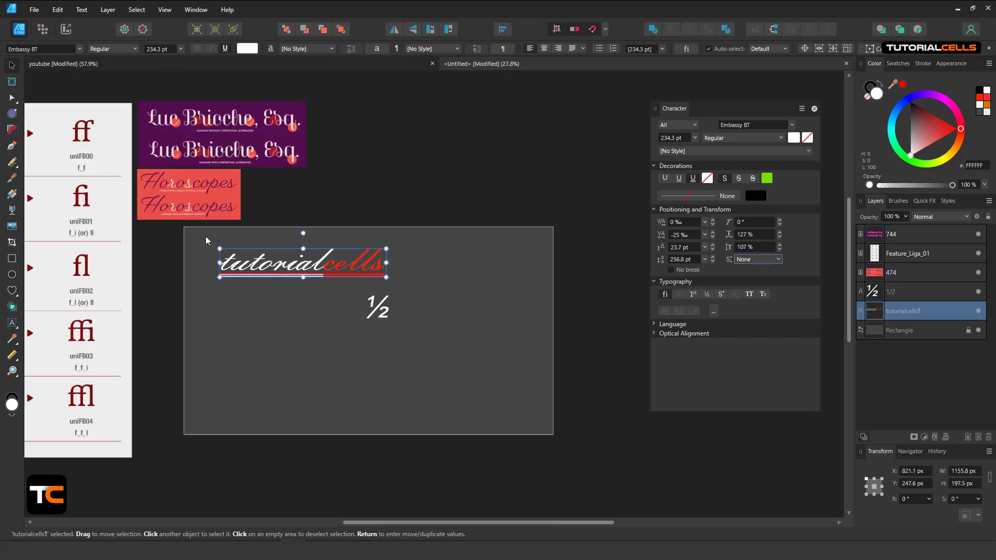
scroll(277, 189, "up", 5)
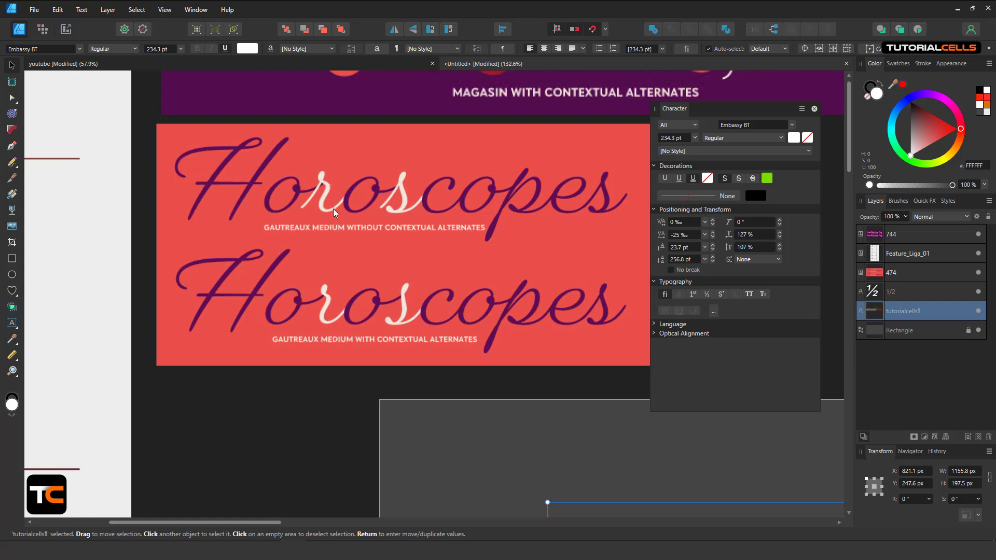
left_click_drag(333, 209, 369, 213)
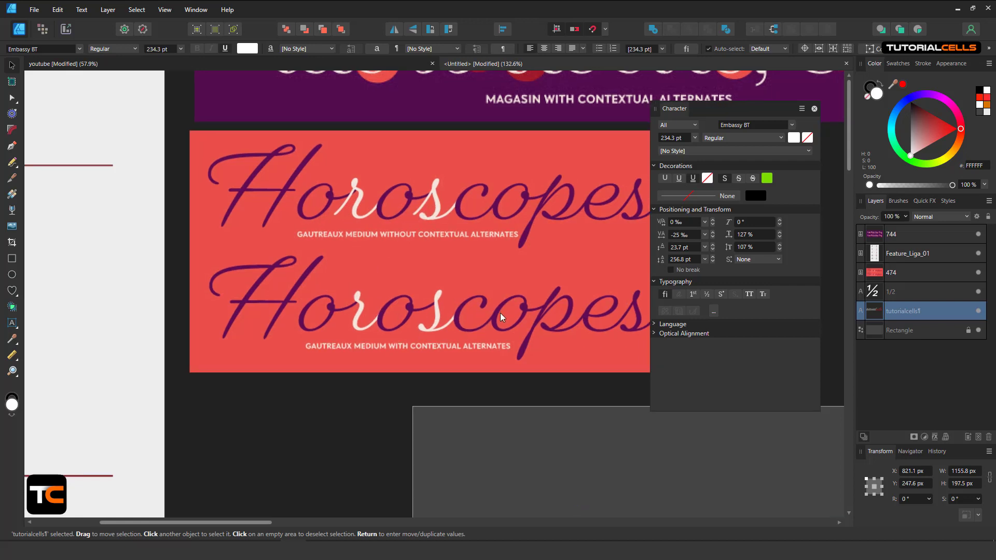
scroll(500, 313, "right", 5)
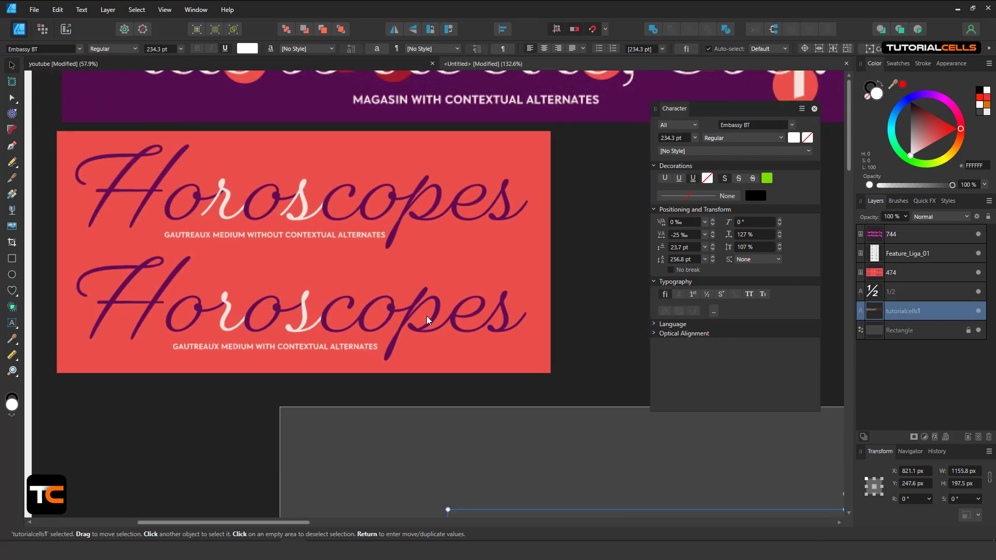
scroll(426, 316, "down", 1)
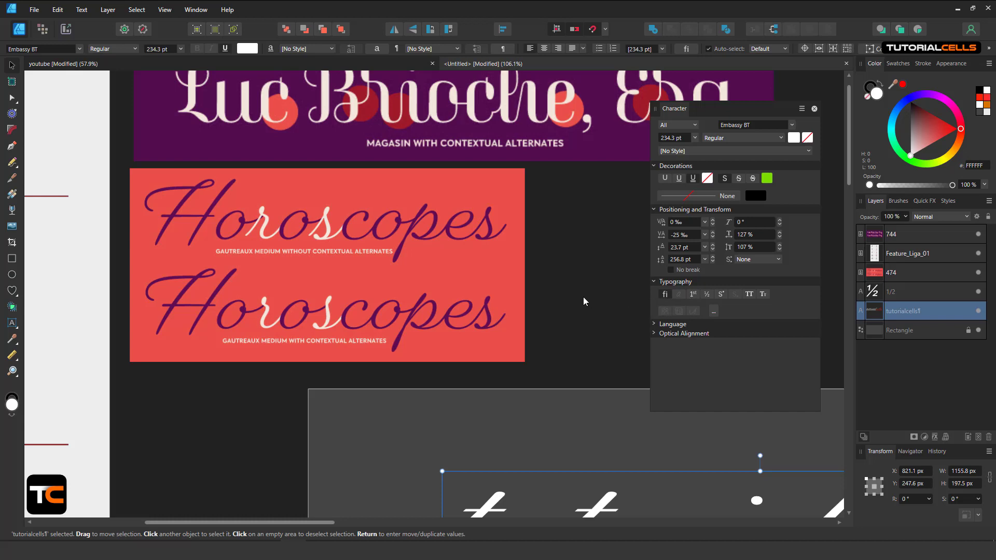
scroll(571, 305, "down", 4)
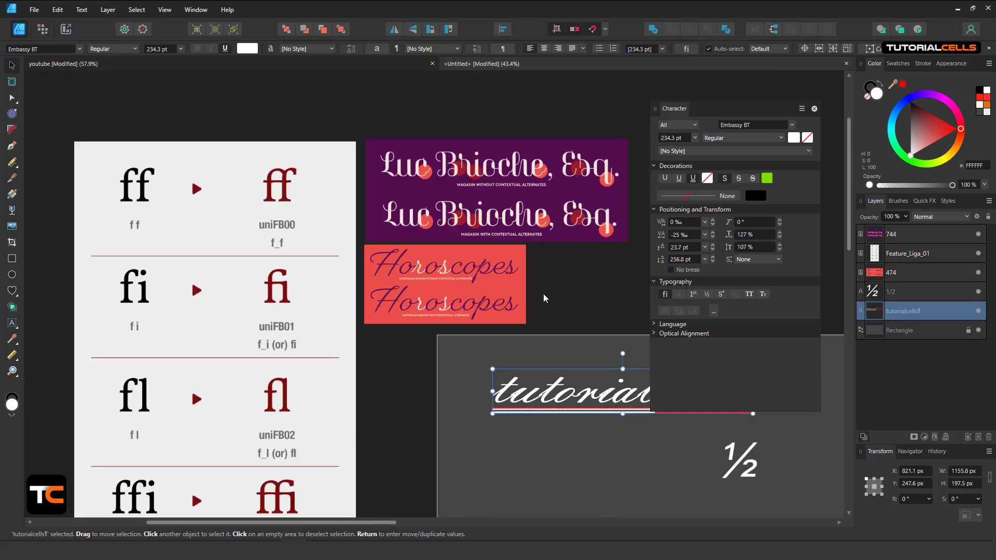
Set the text's spelling language to None, then back to English (United States).
left_click(655, 324)
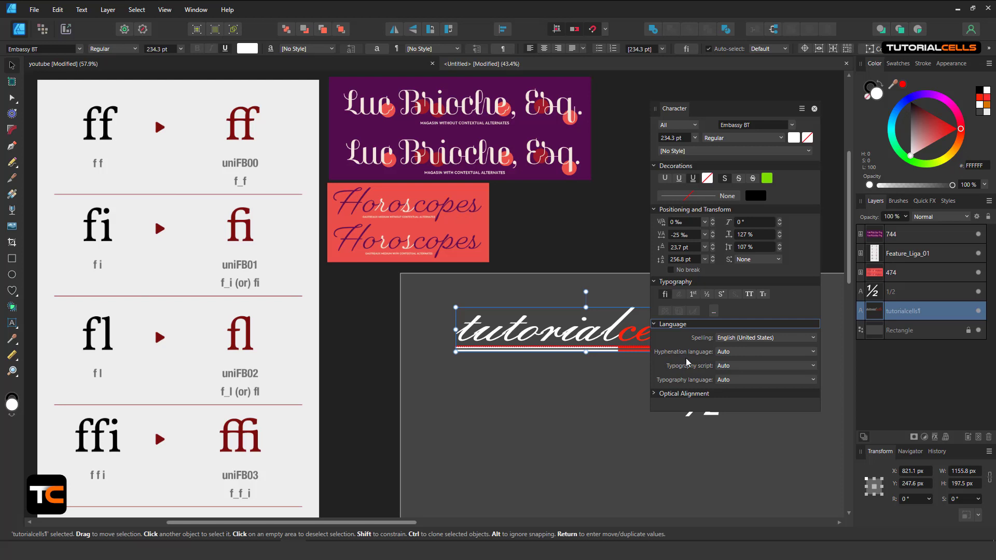
left_click(735, 342)
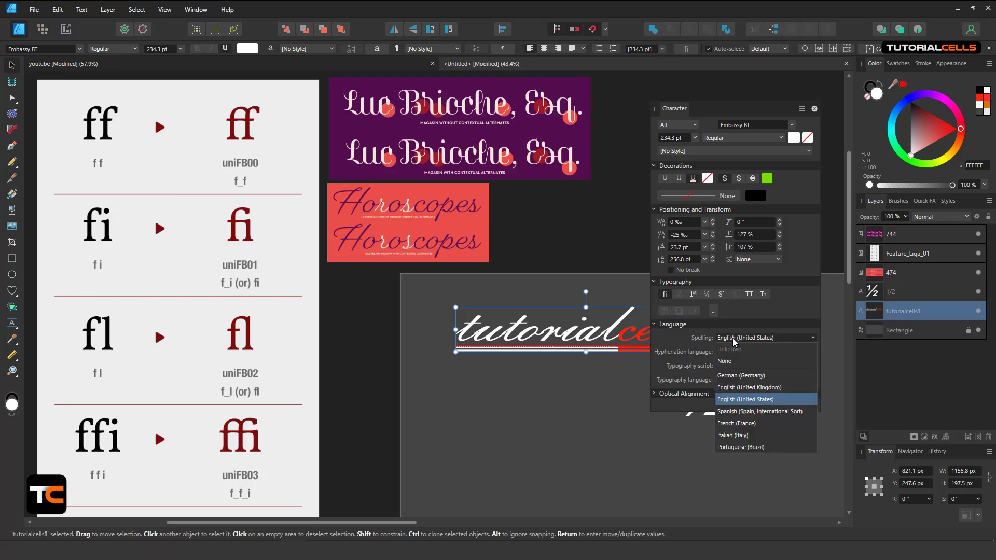
left_click(732, 361)
scroll(494, 326, "right", 3)
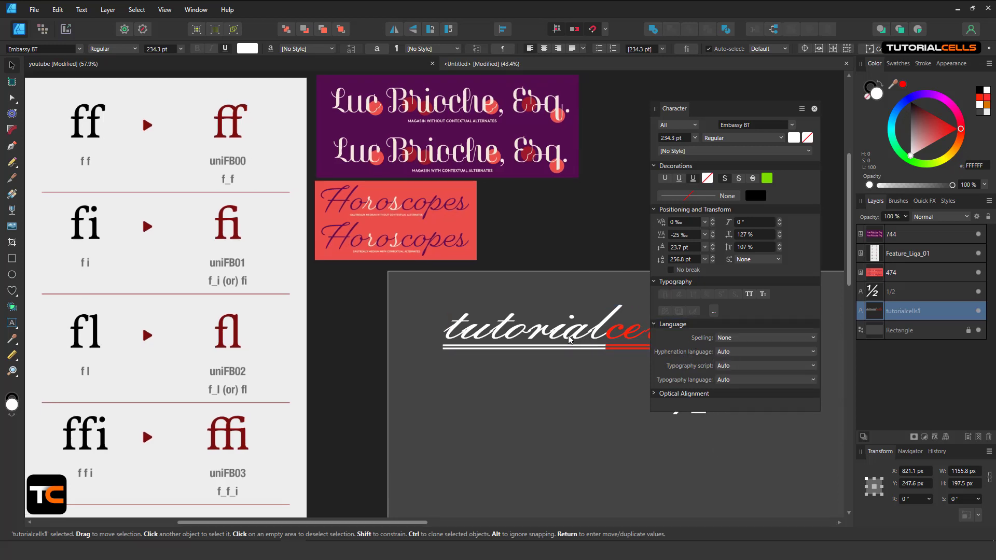
scroll(495, 325, "up", 3)
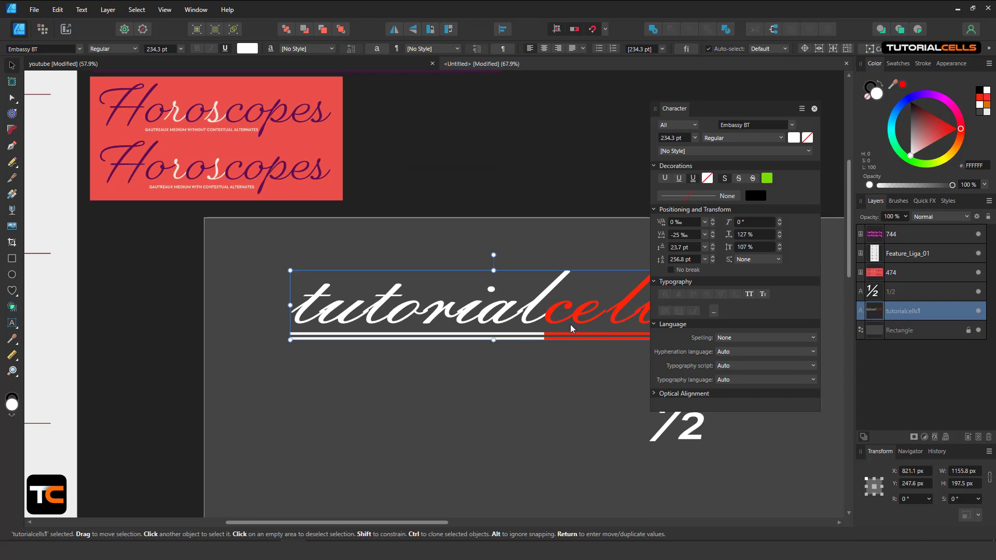
scroll(572, 331, "right", 3)
left_click(731, 338)
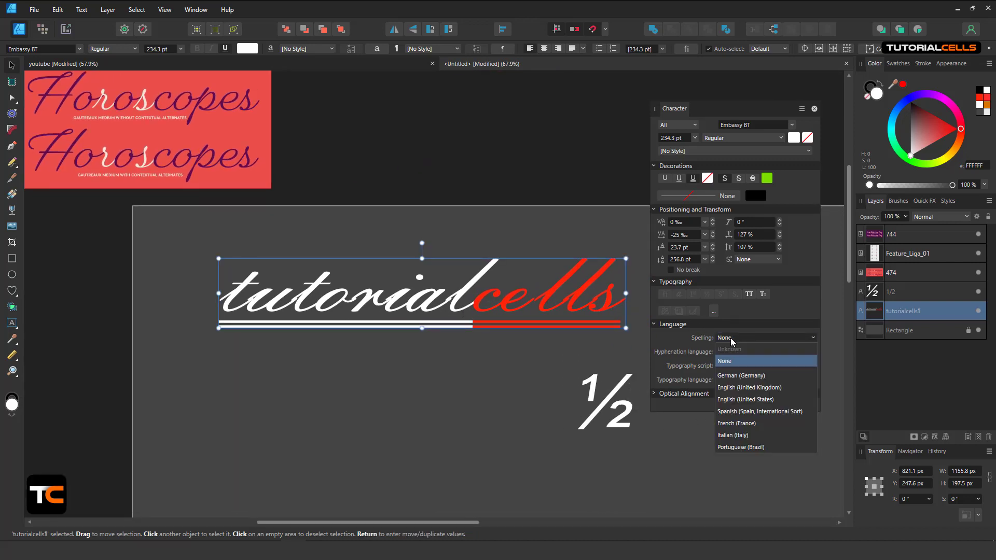
left_click(733, 402)
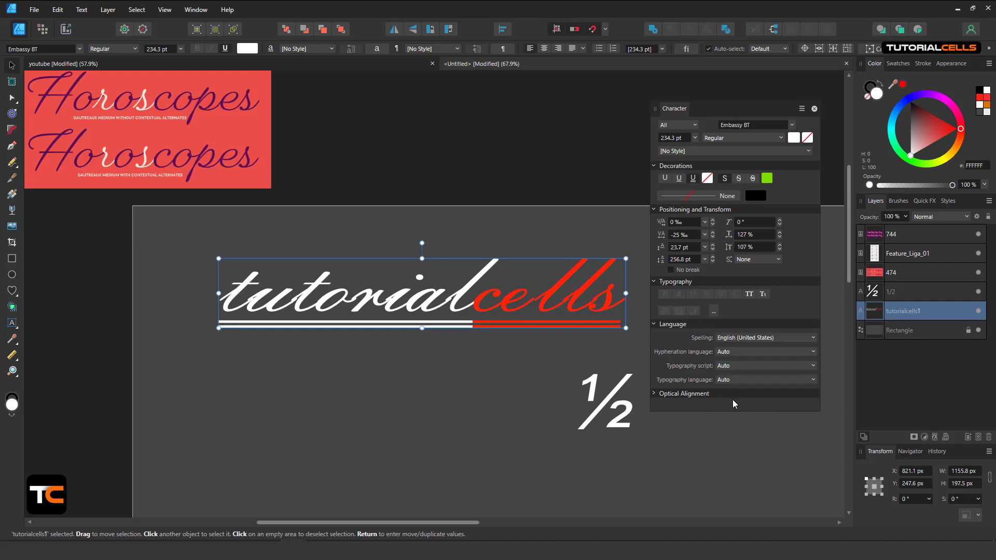
scroll(468, 320, "up", 2)
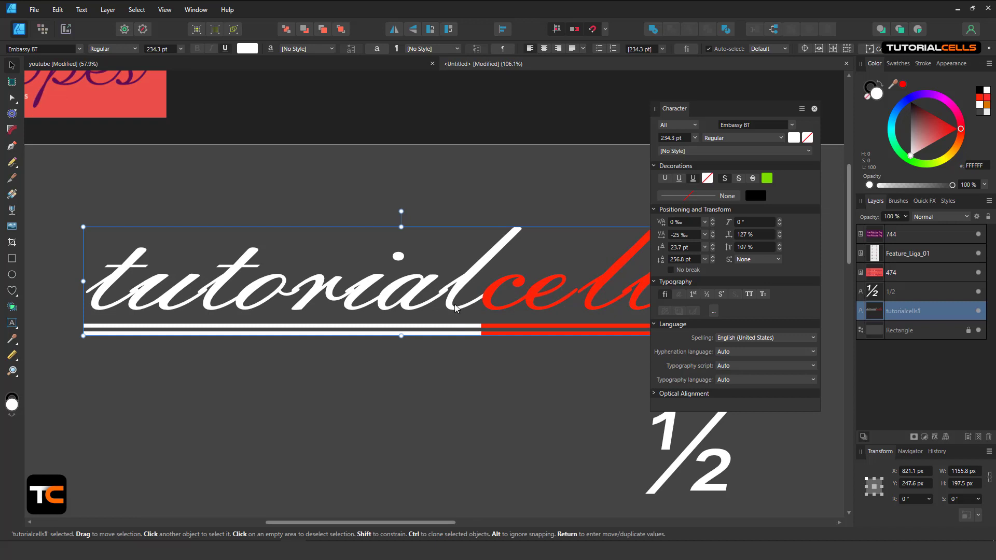
Move the tutorialcells text slightly up and left.
left_click_drag(451, 306, 419, 298)
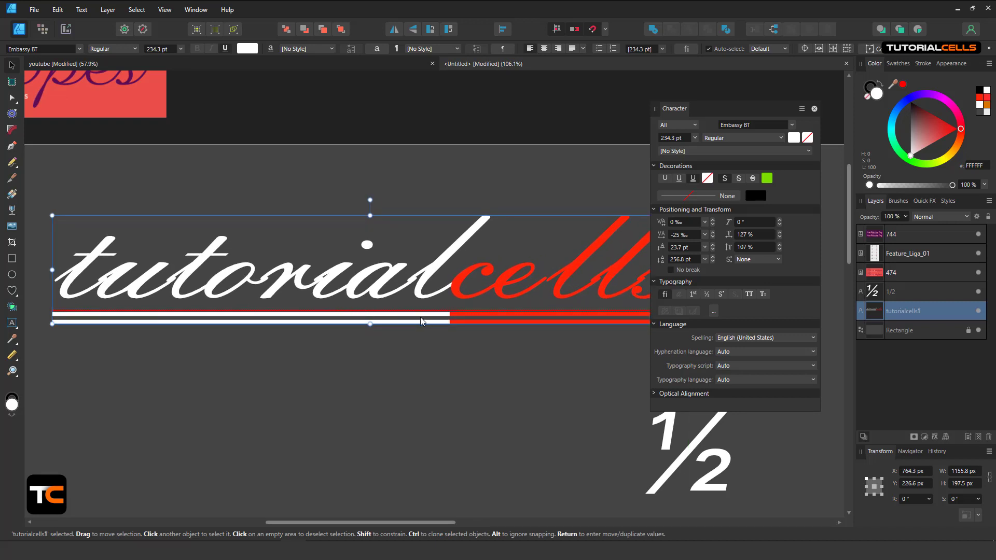
scroll(435, 309, "down", 3)
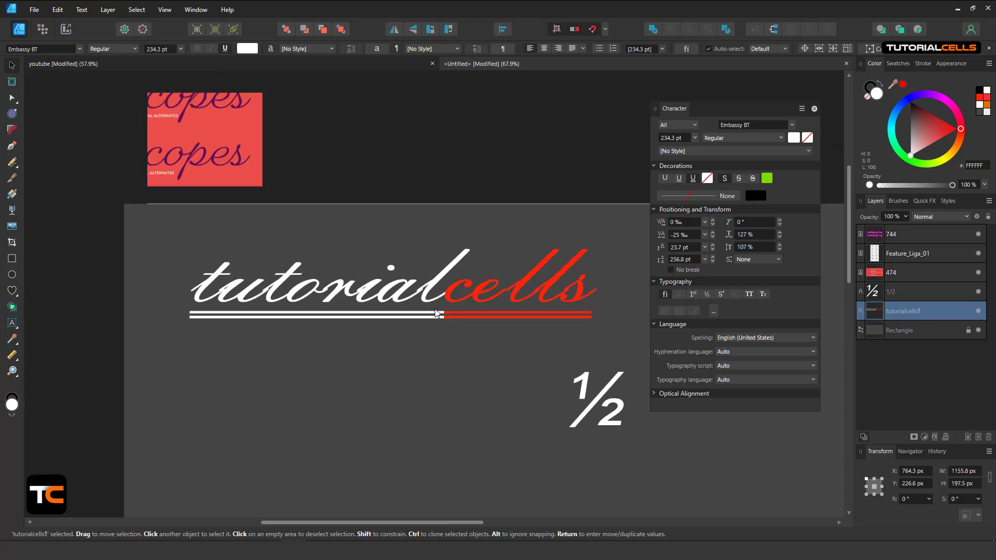
scroll(435, 309, "up", 3)
scroll(435, 309, "down", 2)
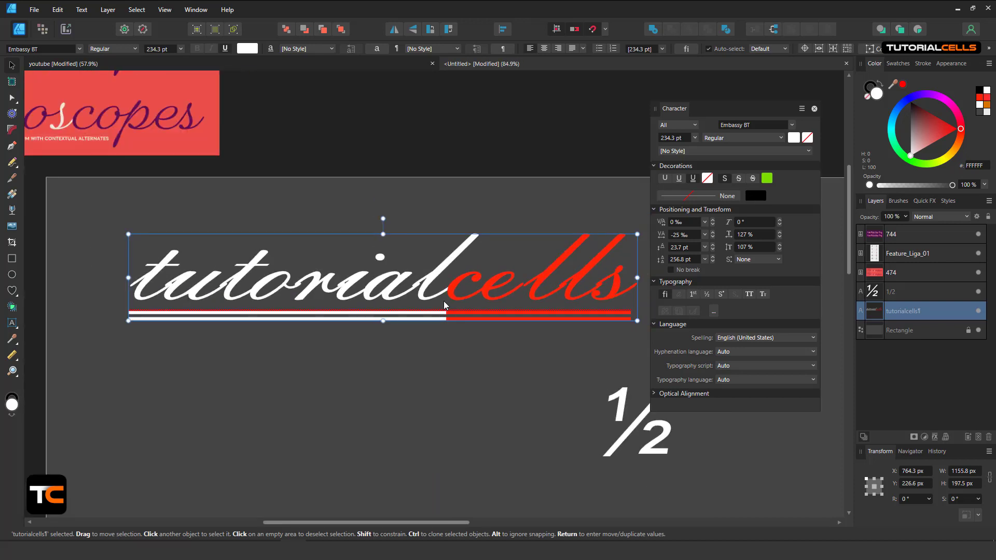
double_click(445, 300)
Remove the double underline from the tutorialcells text.
left_click(446, 301)
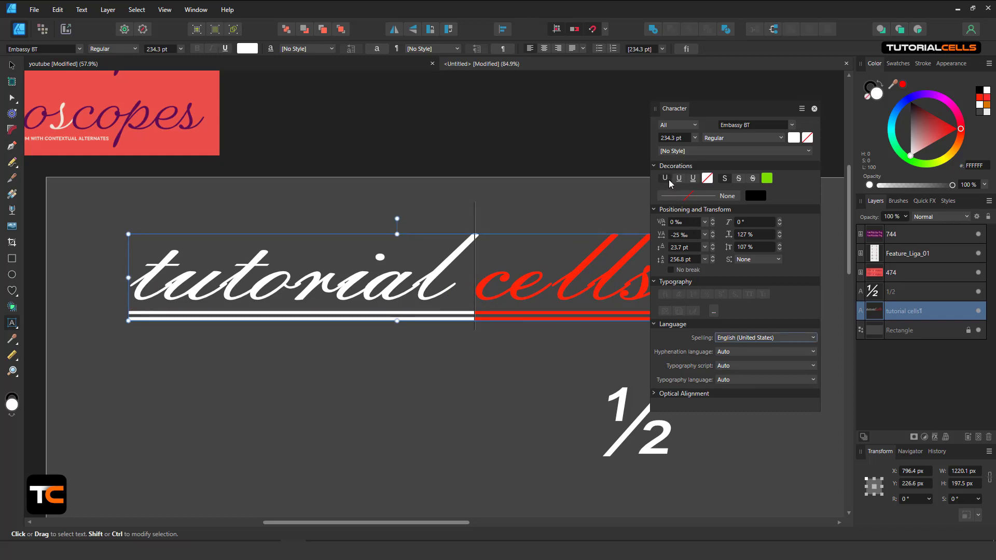
left_click(11, 66)
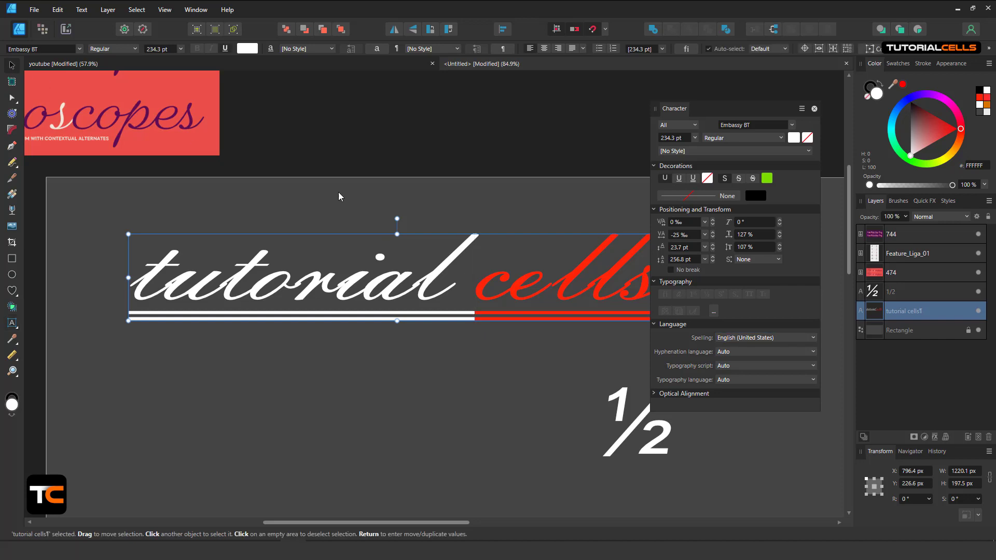
left_click(665, 178)
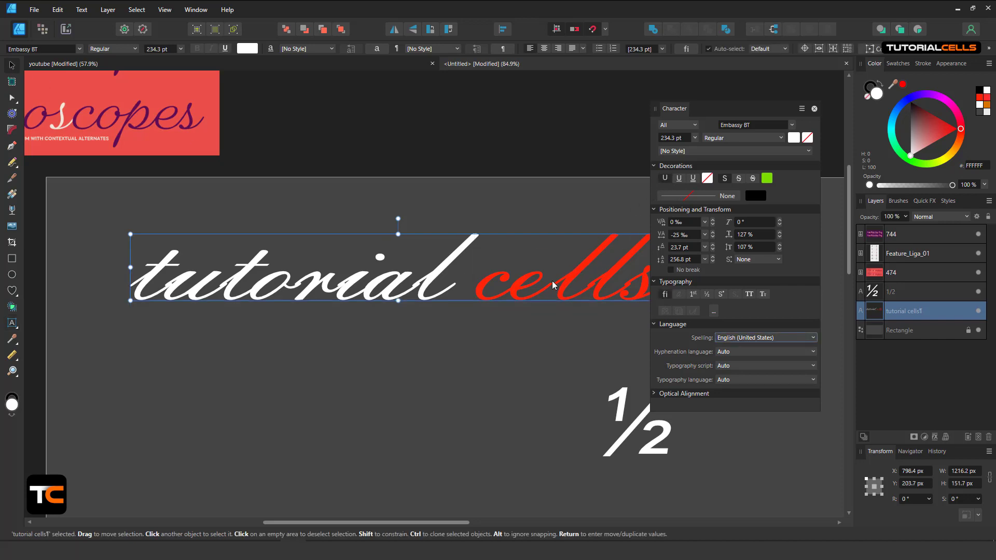
scroll(552, 281, "right", 1)
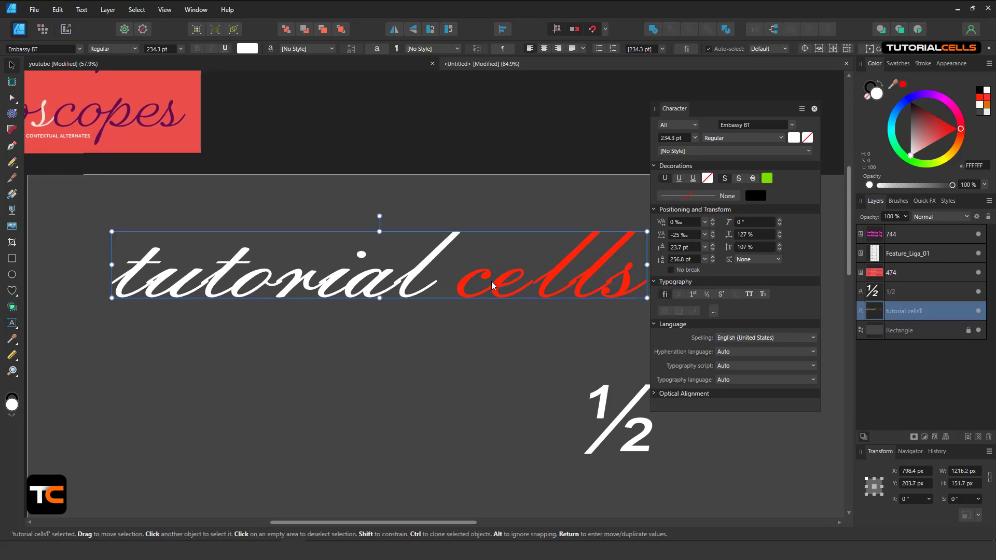
Delete the space between tutorial and cells and shift the text slightly up-left.
double_click(455, 289)
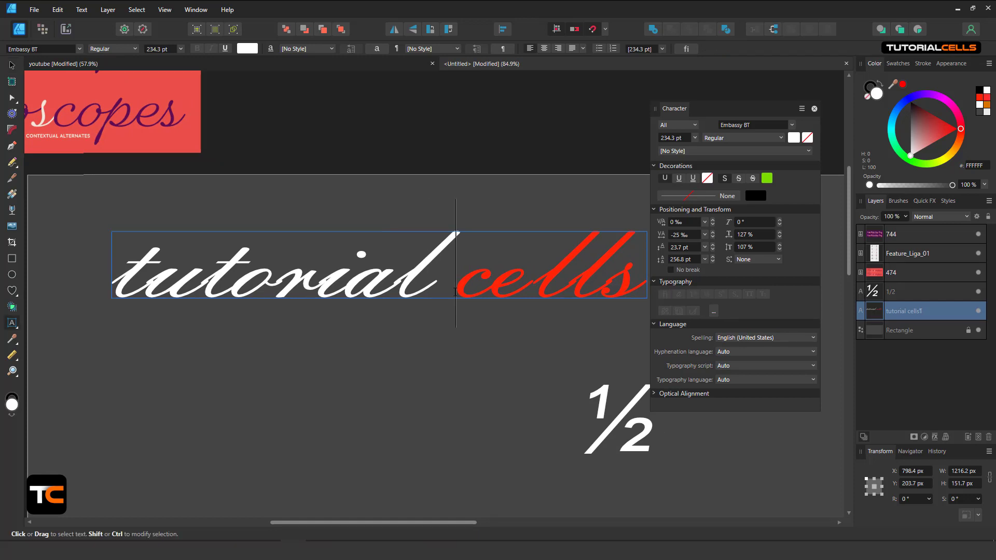
key("BackSpace")
key("Escape")
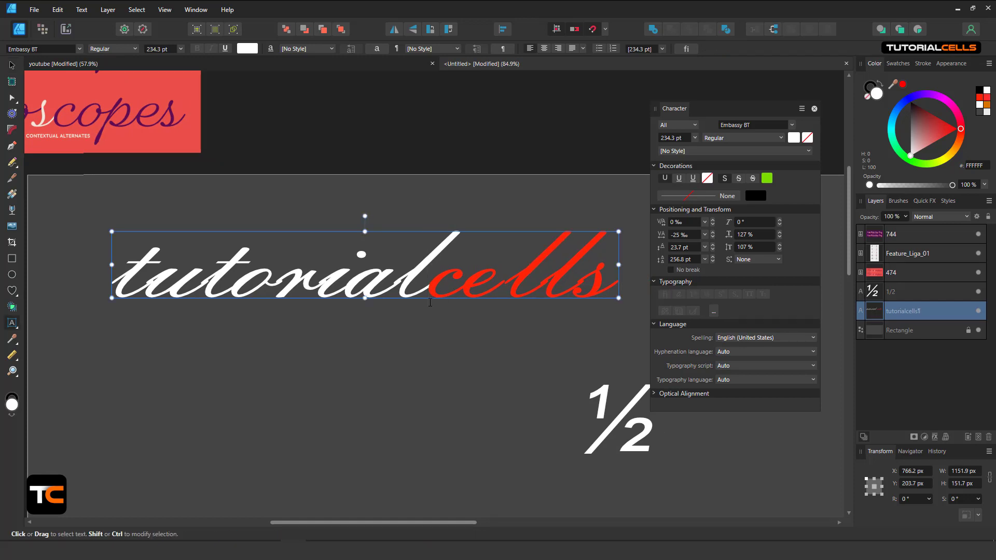
scroll(430, 296, "up", 1)
left_click(11, 64)
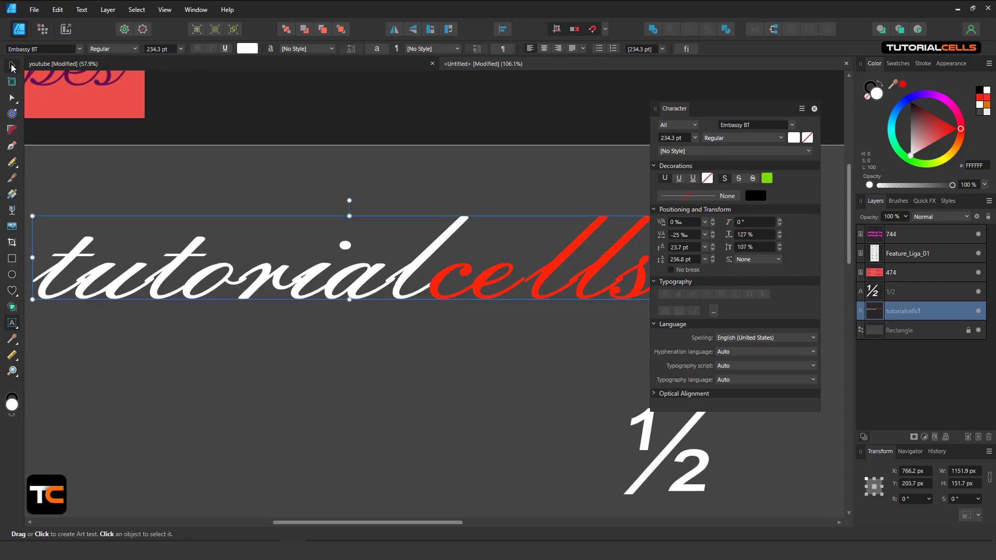
left_click_drag(294, 248, 297, 263)
scroll(350, 294, "down", 2)
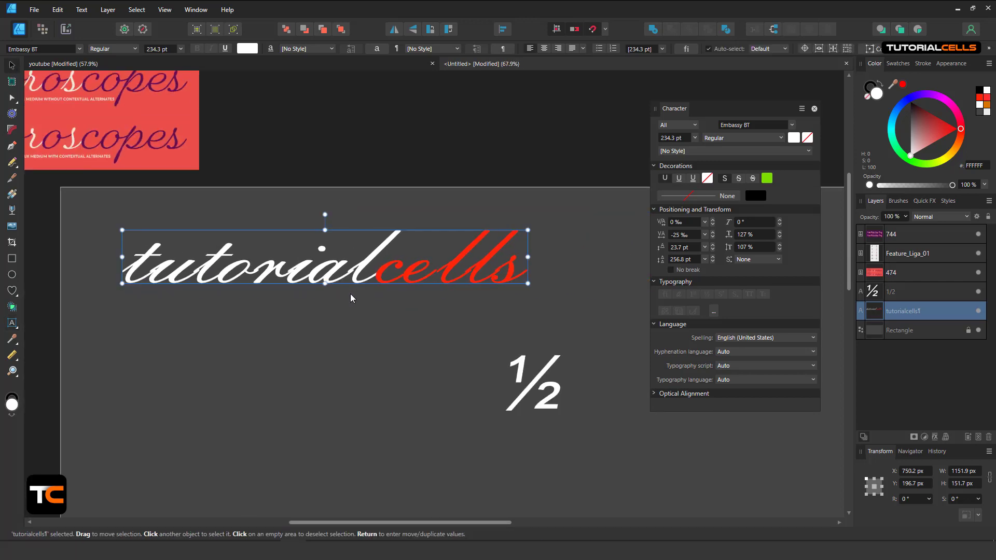
scroll(355, 288, "up", 1)
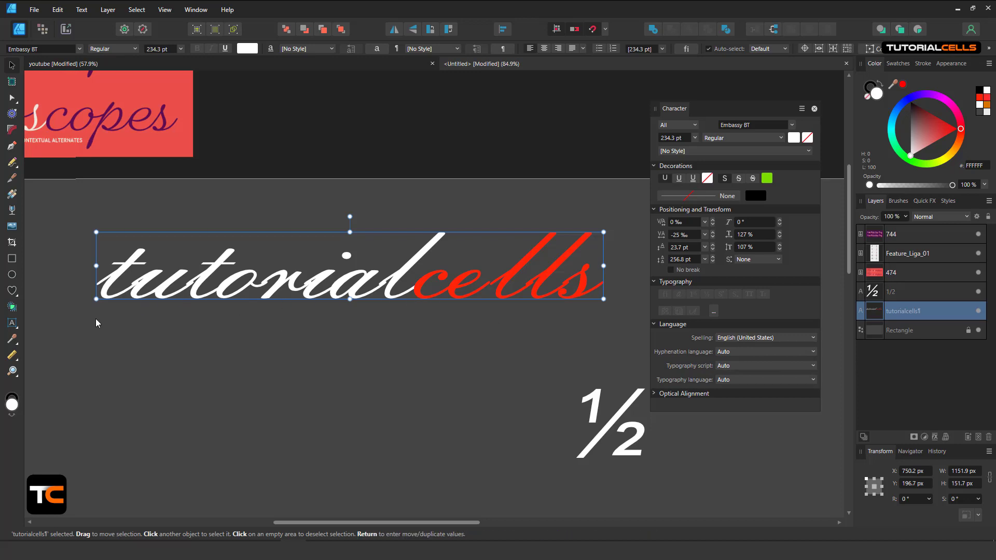
Type 'xccv' on the empty second line beneath the title.
left_click(11, 326)
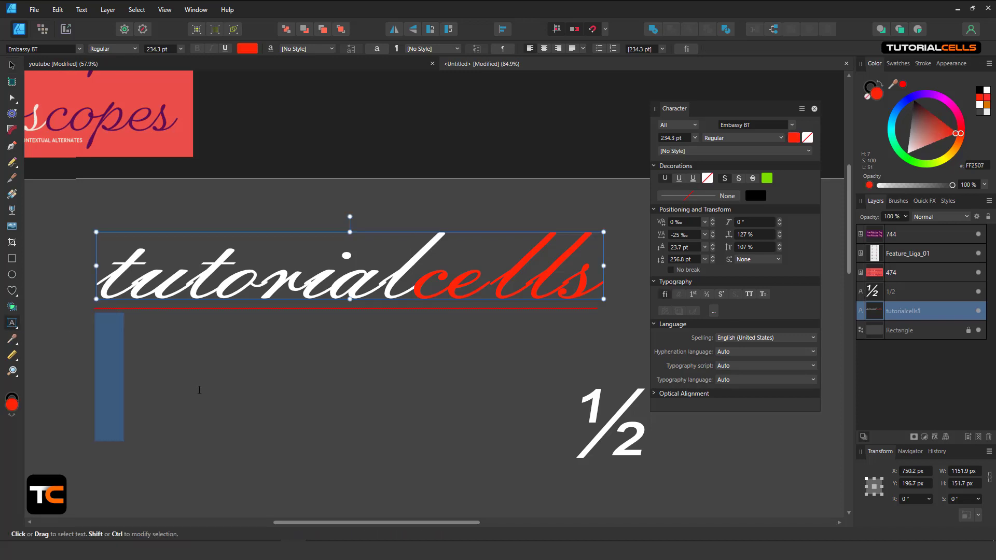
type("xccv")
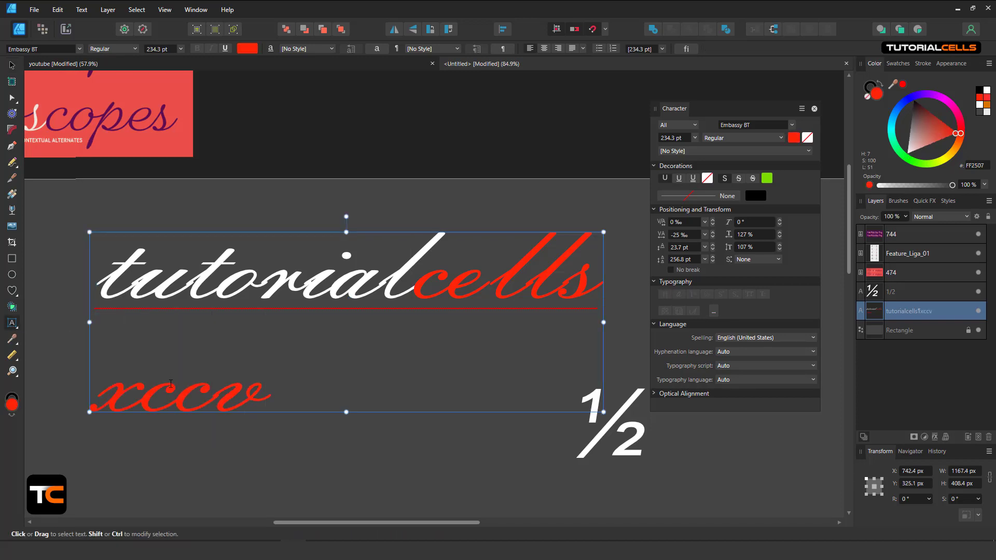
key("Escape")
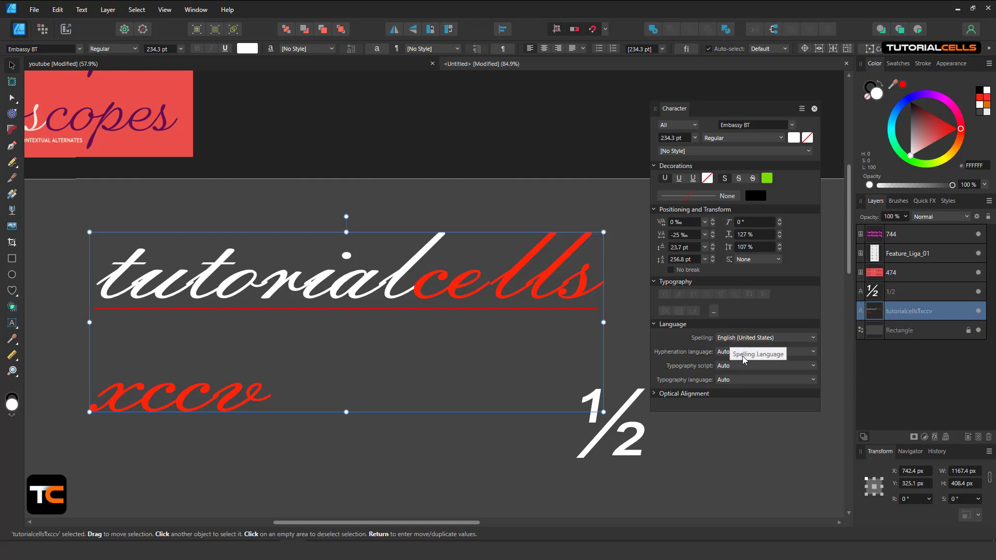
Collapse Language, expand Optical Alignment, and move the text block to X 711.4, Y 273.1 px.
left_click(655, 326)
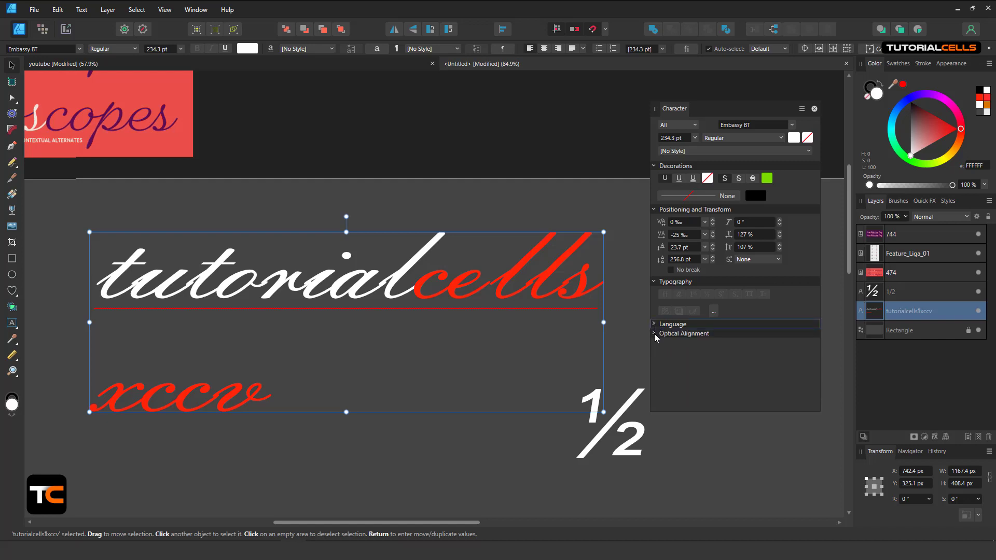
left_click(655, 334)
scroll(727, 357, "down", 2)
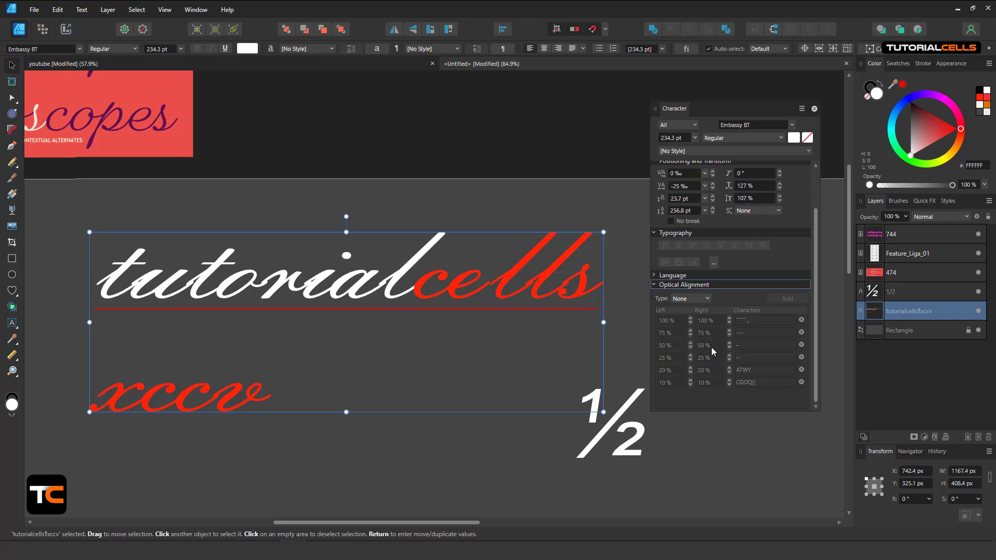
left_click_drag(360, 290, 346, 267)
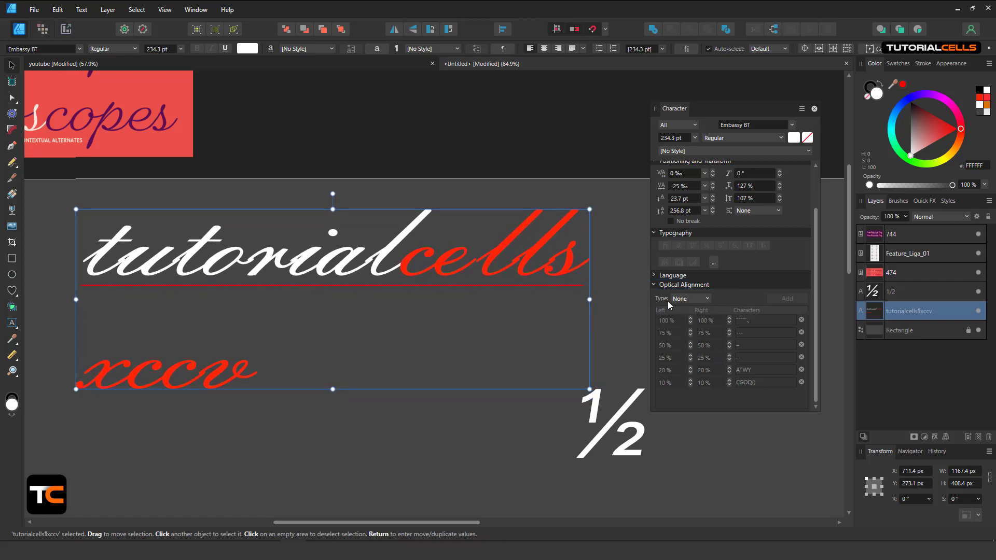
Collapse Optical Alignment and nudge the two-line text right to X 715.4 px.
left_click(655, 285)
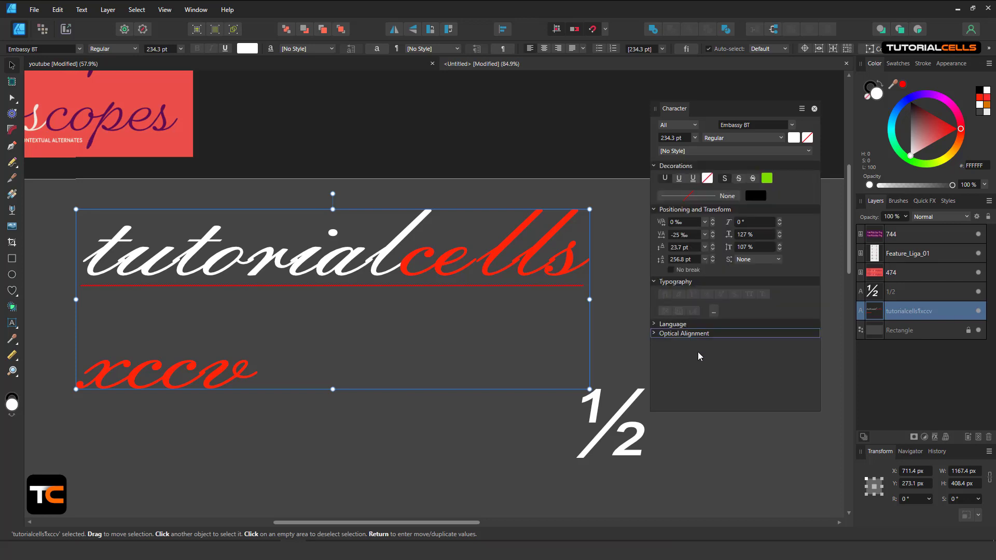
mouse_move(670, 111)
left_mouse_down()
mouse_move(679, 116)
mouse_move(669, 108)
left_mouse_up()
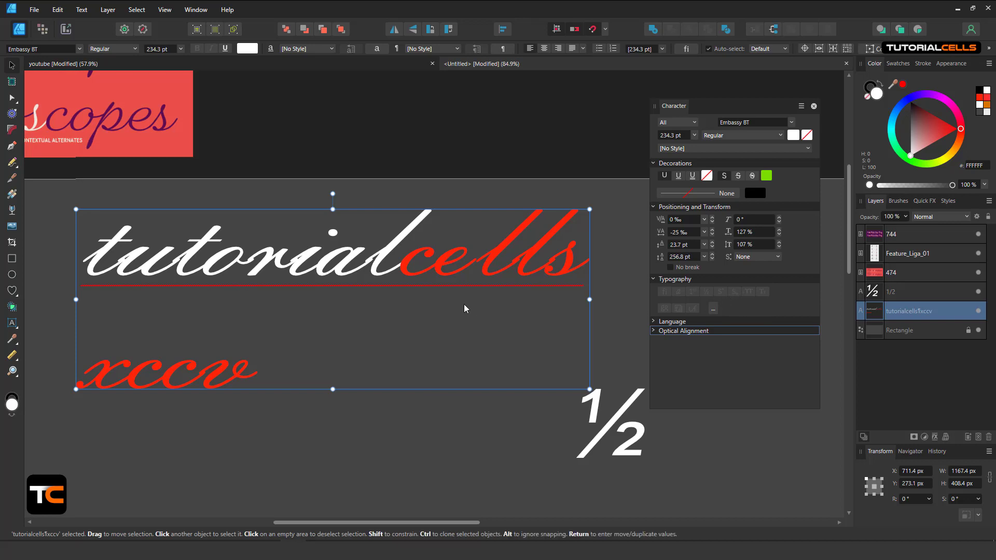
left_click_drag(378, 272, 381, 269)
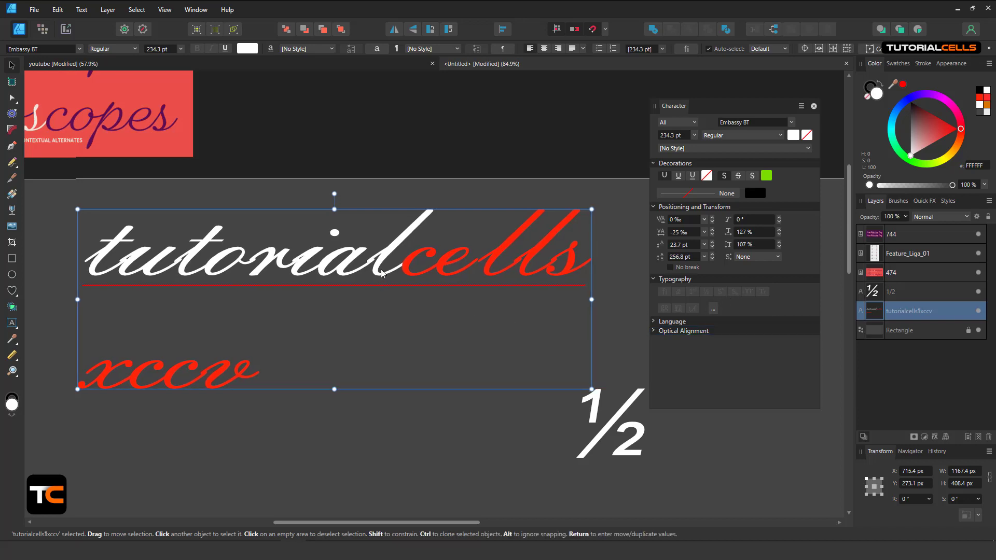